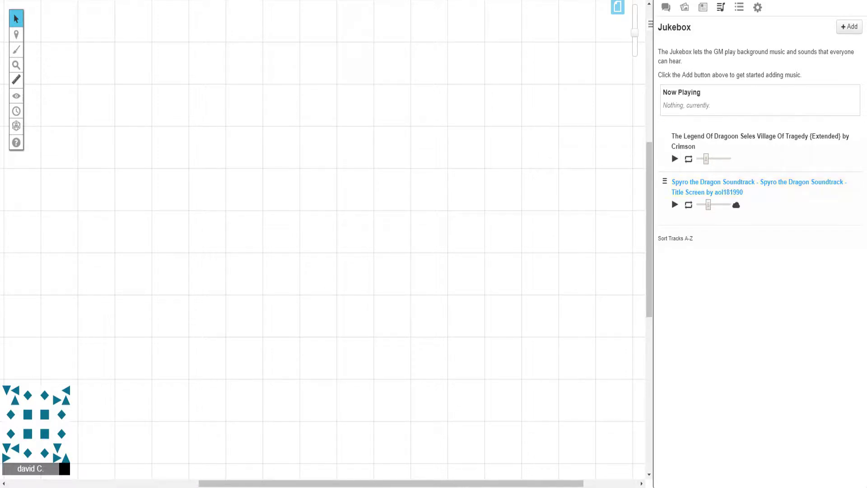
Play the Spyro the Dragon Title Screen track, lower its volume slightly, and bring up the game chat.
left_click(674, 204)
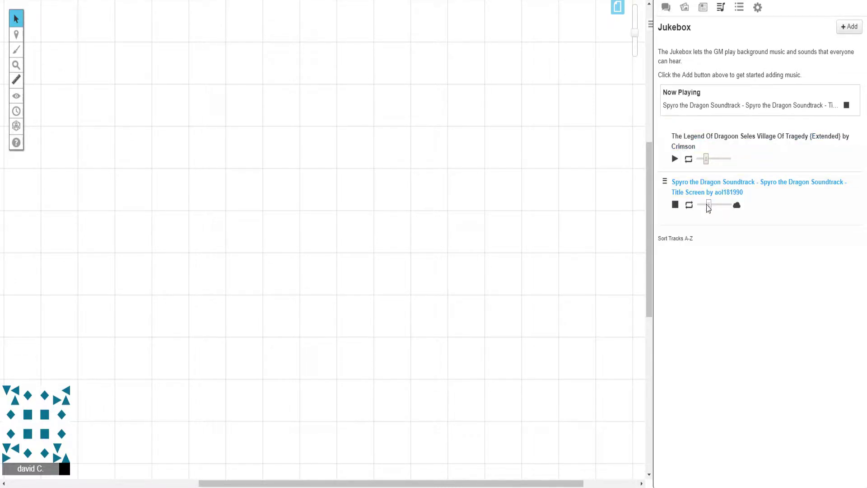
left_click_drag(708, 205, 707, 205)
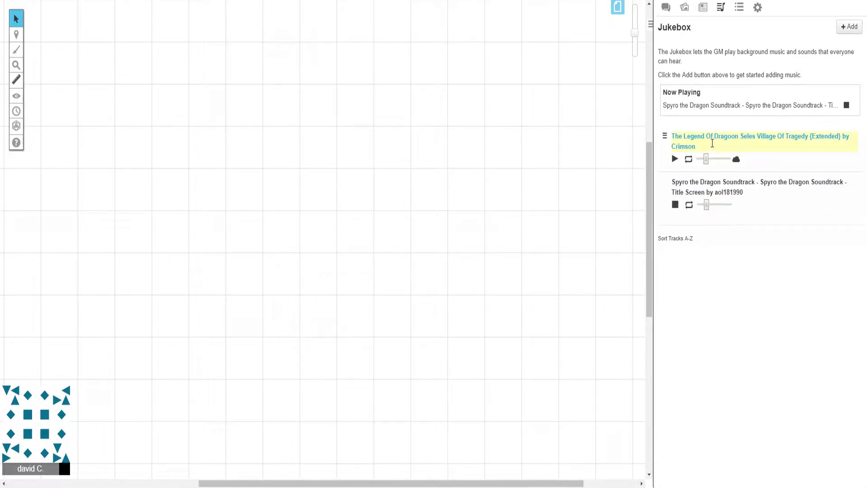
left_click(666, 8)
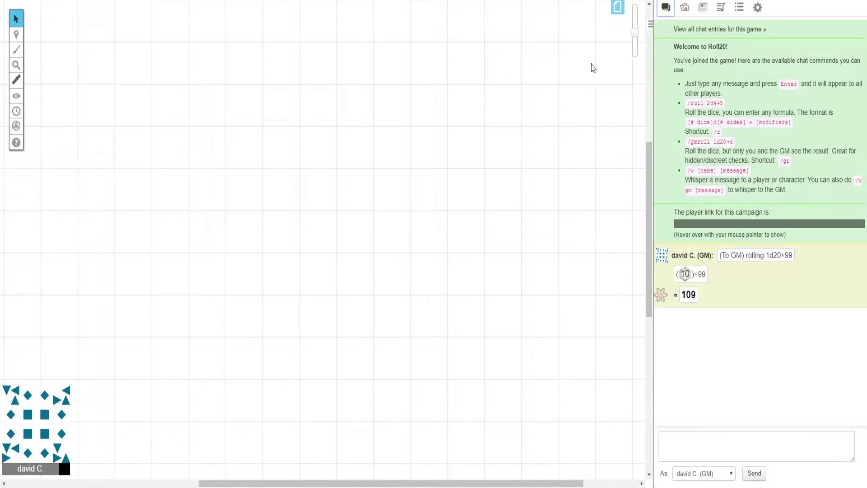
Open the Start page and switch to the Objects & Tokens layer to inspect the tokens on the dungeon map.
left_click_drag(637, 37, 635, 58)
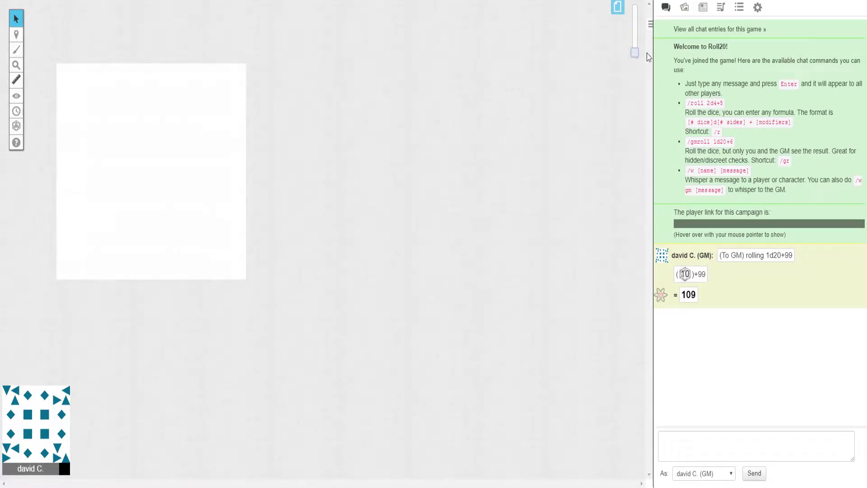
left_click_drag(637, 56, 635, 54)
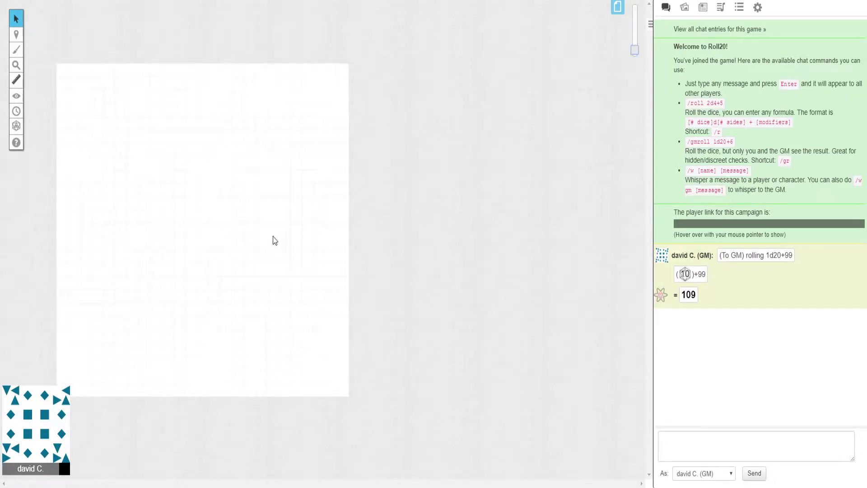
left_click(617, 8)
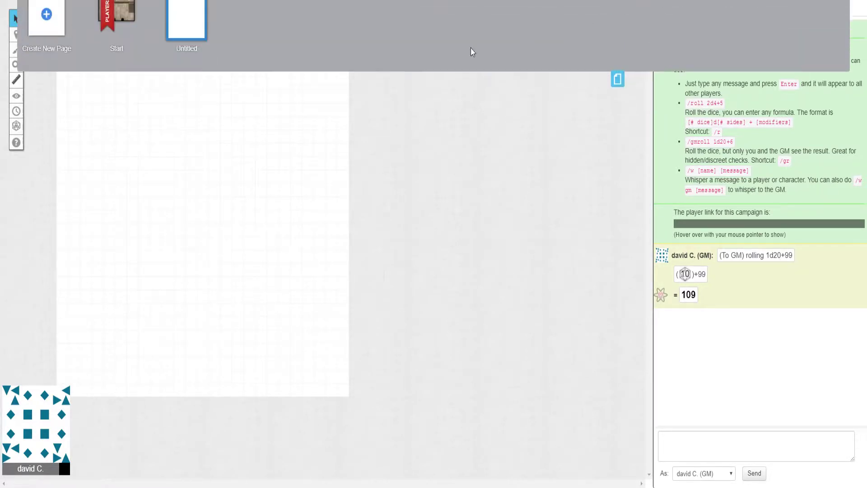
left_click(118, 28)
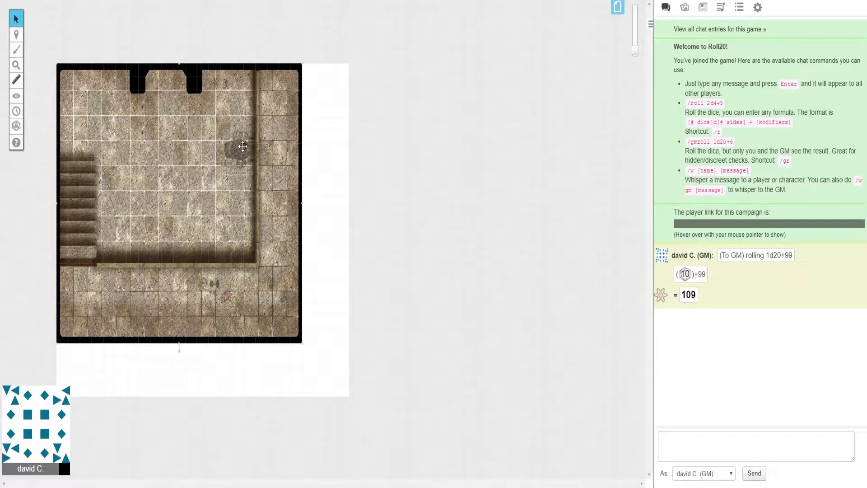
mouse_move(15, 35)
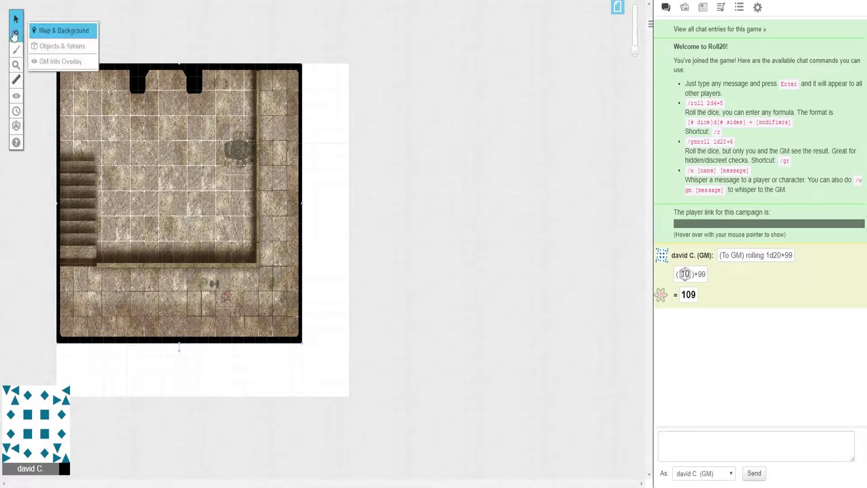
left_click(56, 46)
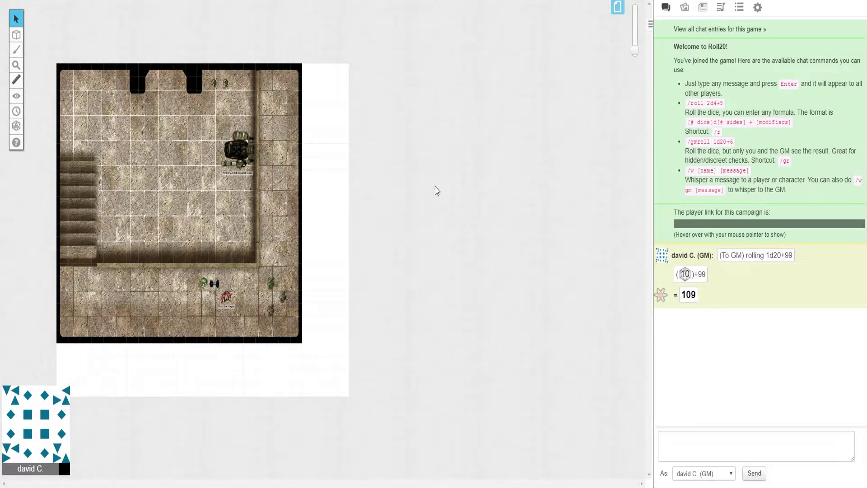
left_click_drag(634, 48, 634, 38)
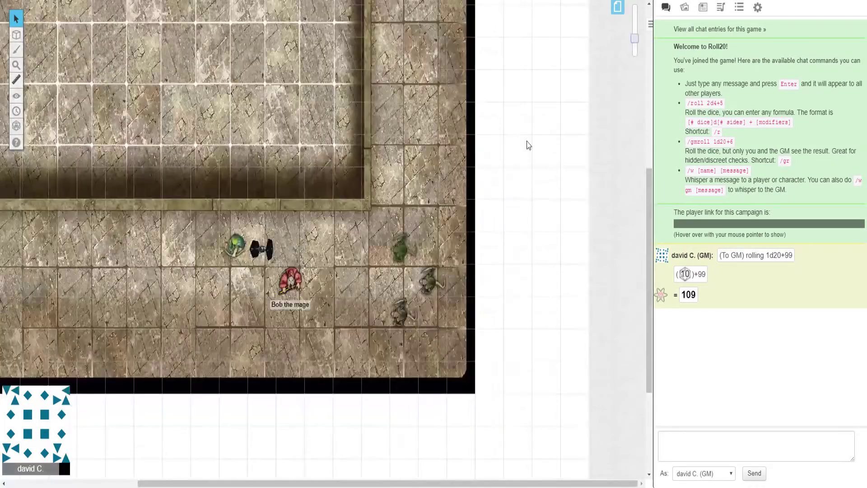
scroll(441, 232, "up", 6)
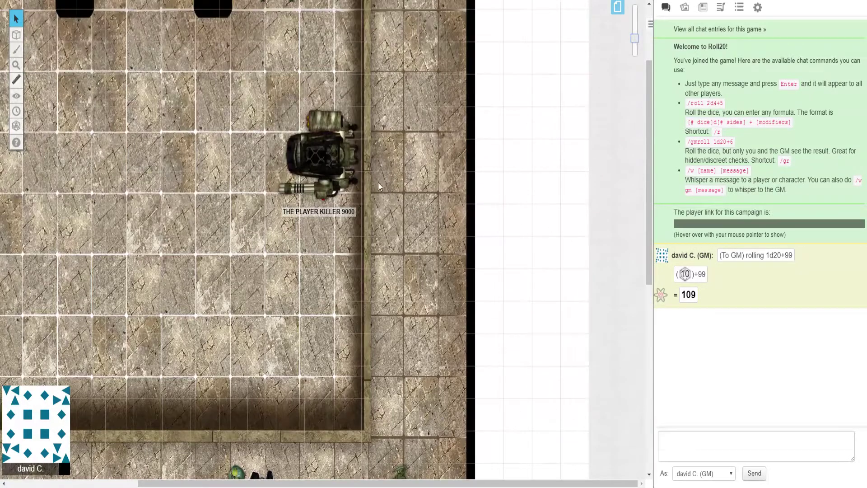
scroll(328, 172, "up", 1)
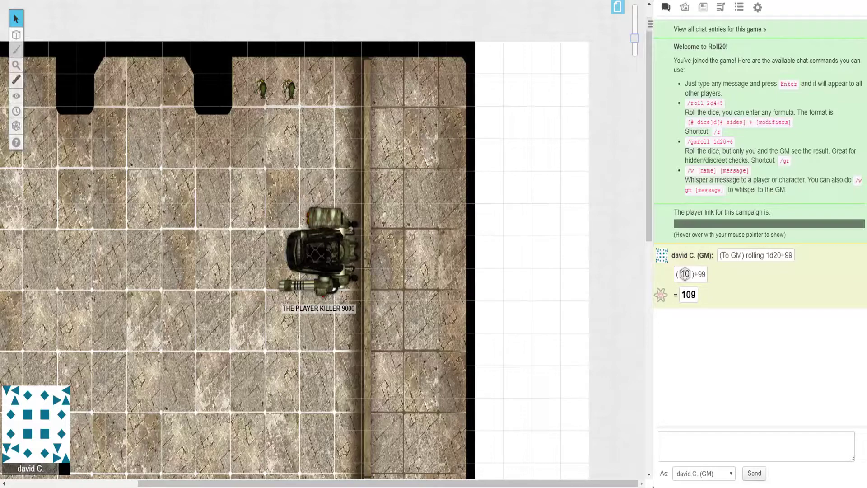
Return to the Untitled page and bring its blank grid into view.
left_click(618, 7)
left_click(204, 41)
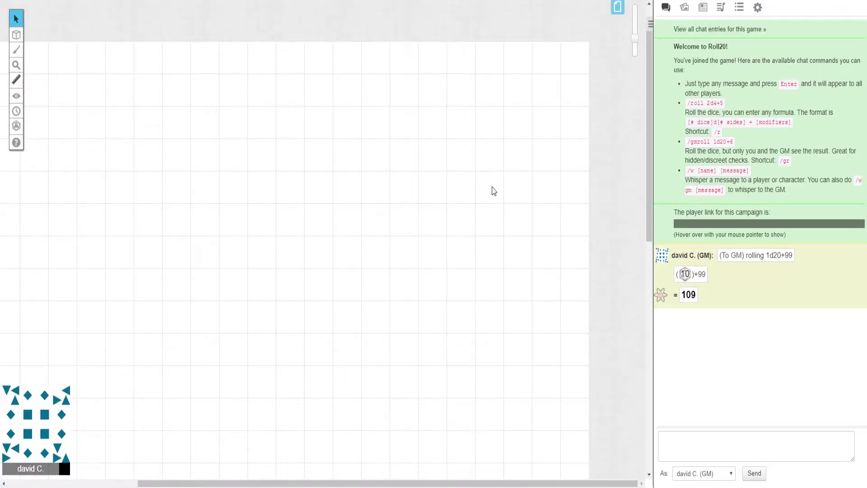
scroll(387, 210, "down", 1)
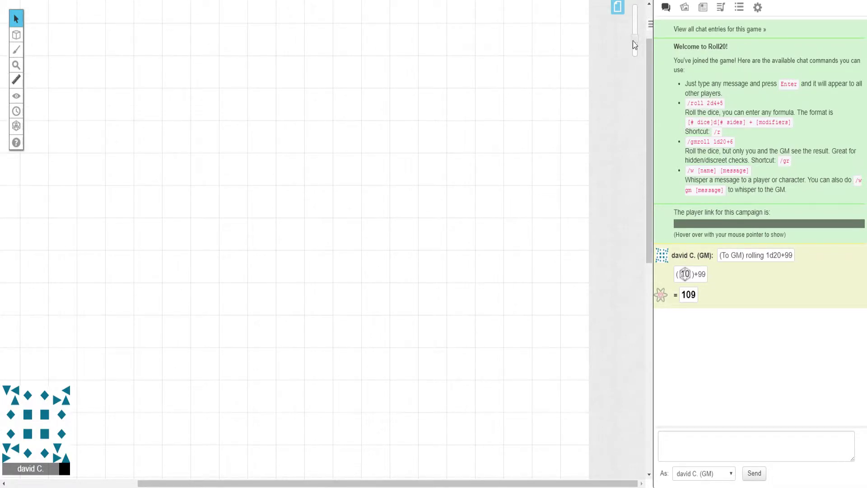
left_click_drag(633, 40, 635, 48)
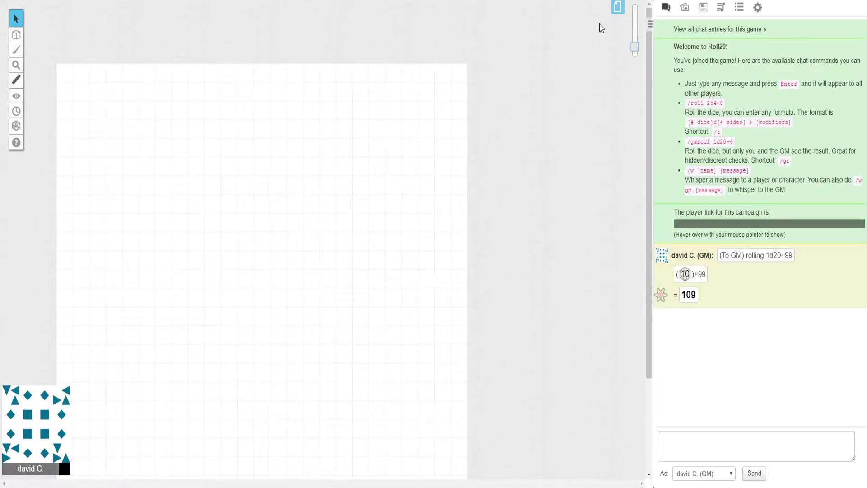
Review the Untitled page's settings, such as page size, scale and grid, and accept them without changes.
left_click(618, 10)
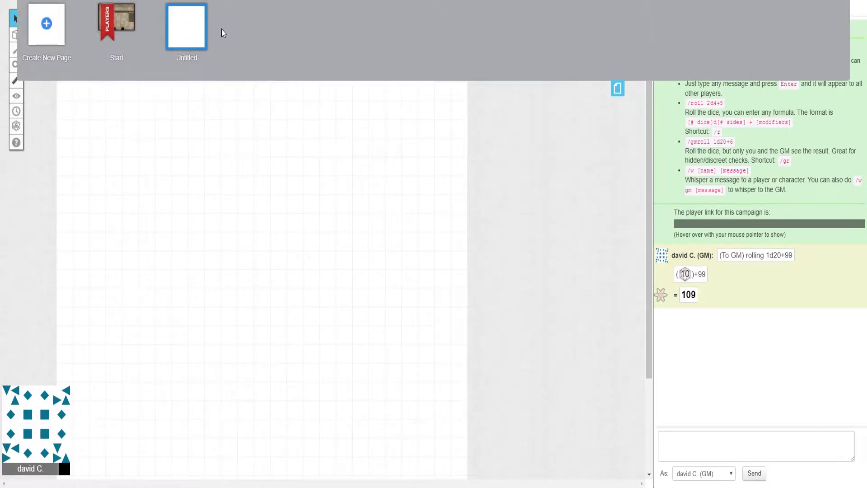
mouse_move(191, 66)
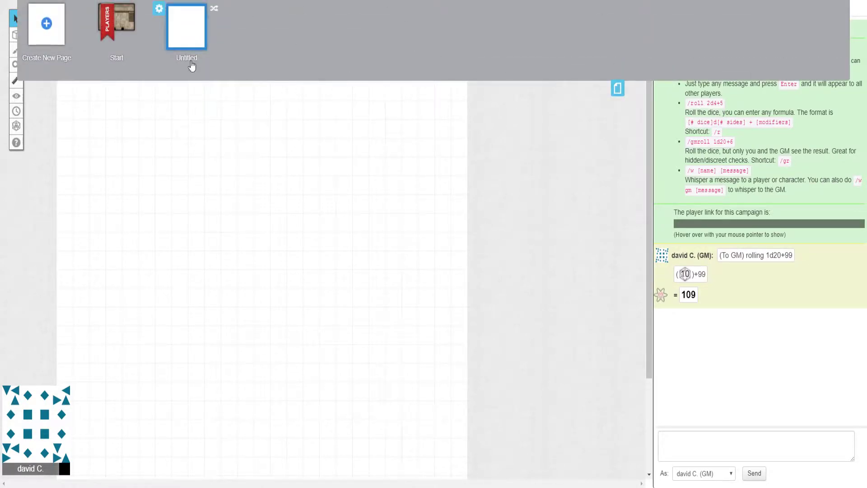
left_click(160, 9)
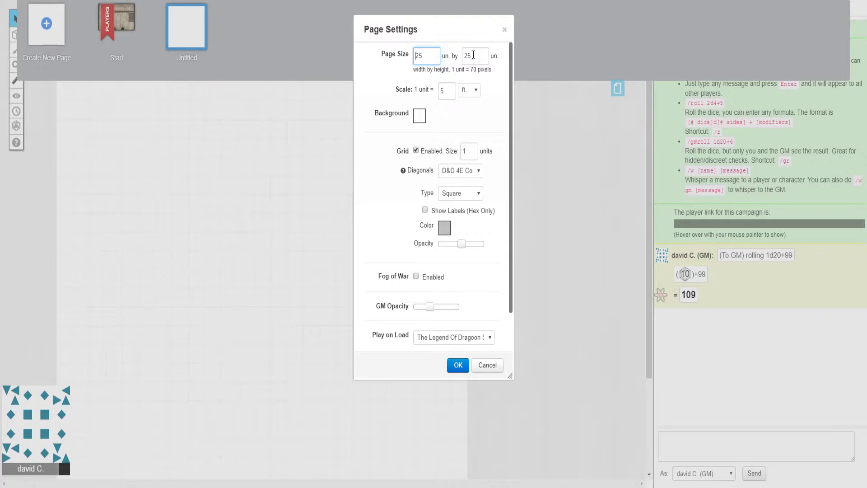
left_click(459, 366)
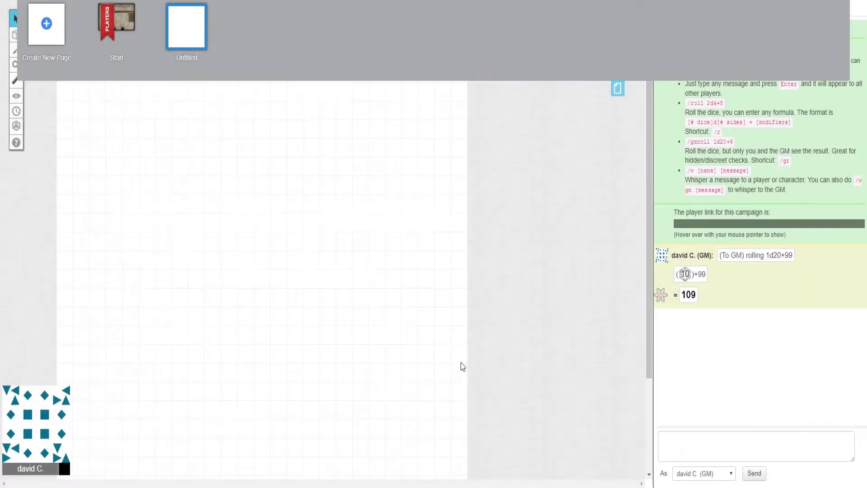
left_click(617, 89)
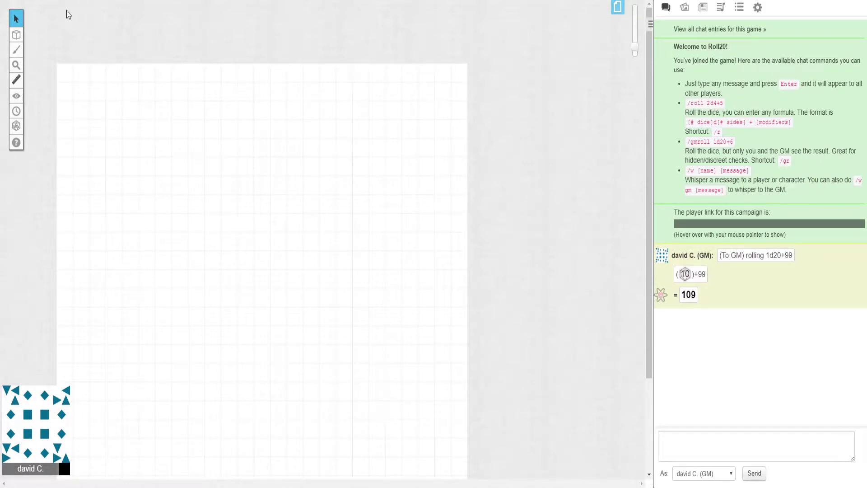
Look over the options of the select, layer, drawing and zoom tools, and skim the Roll20 Wiki main page.
mouse_move(18, 19)
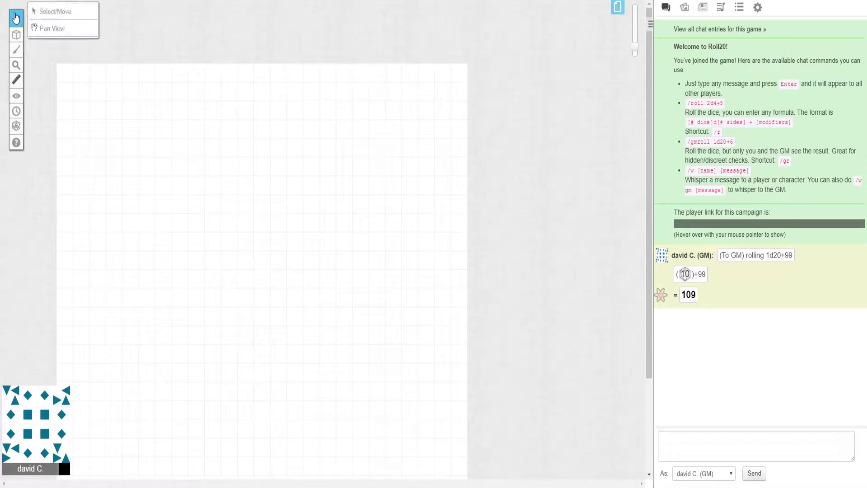
mouse_move(17, 35)
mouse_move(17, 52)
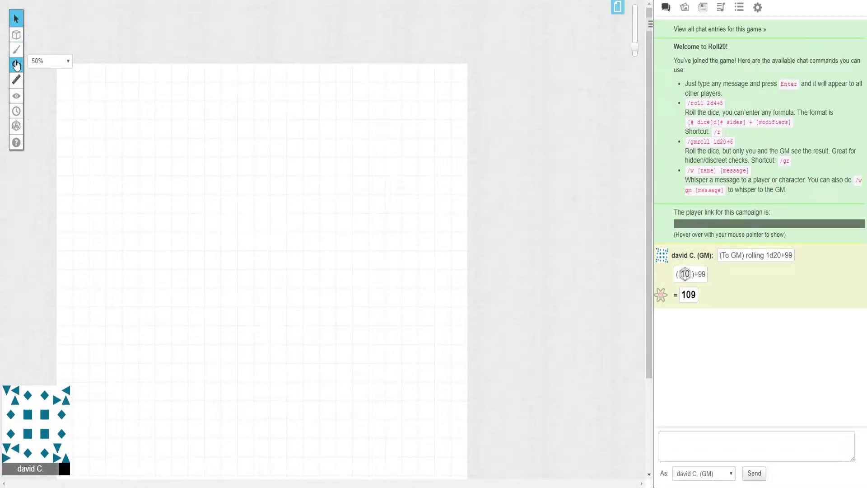
mouse_move(16, 97)
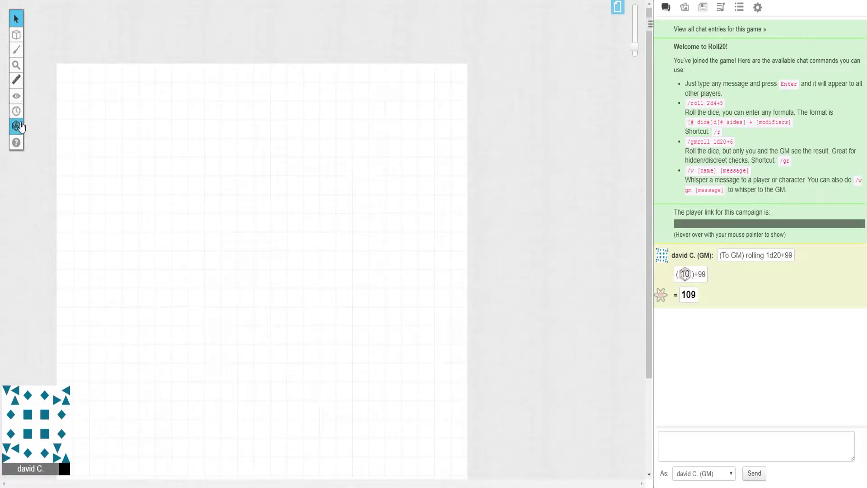
mouse_move(20, 147)
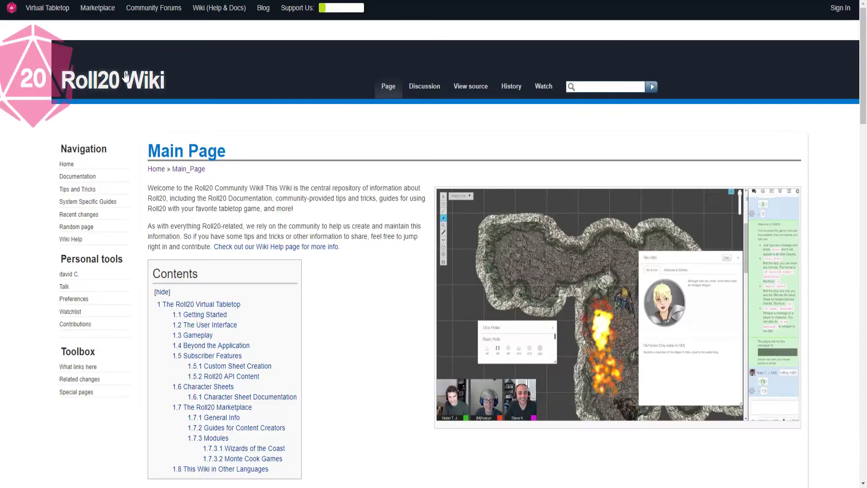
scroll(305, 120, "down", 1)
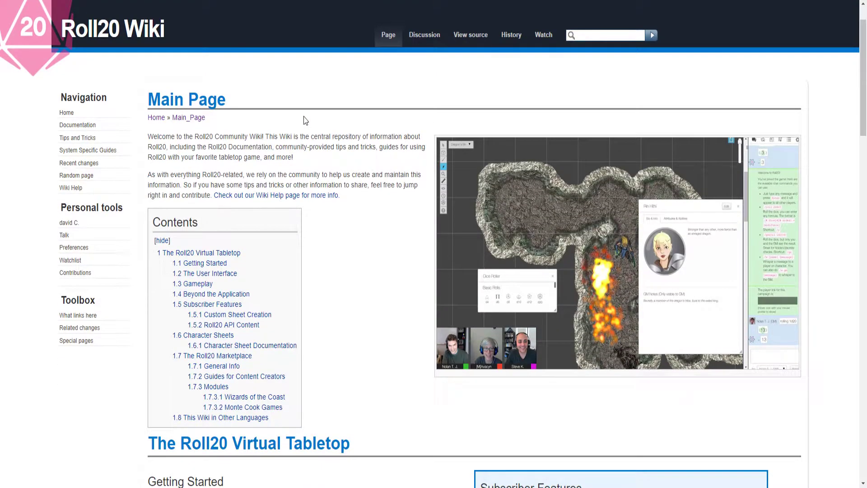
scroll(305, 120, "down", 2)
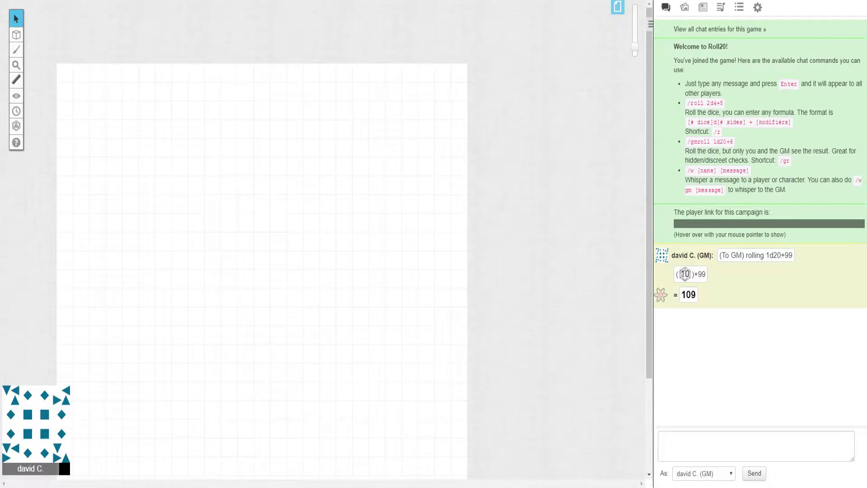
Draw two rectangles of about 2 by 2 grid squares side by side and a wide one of about 9 by 3 squares beneath them.
scroll(218, 66, "down", 3)
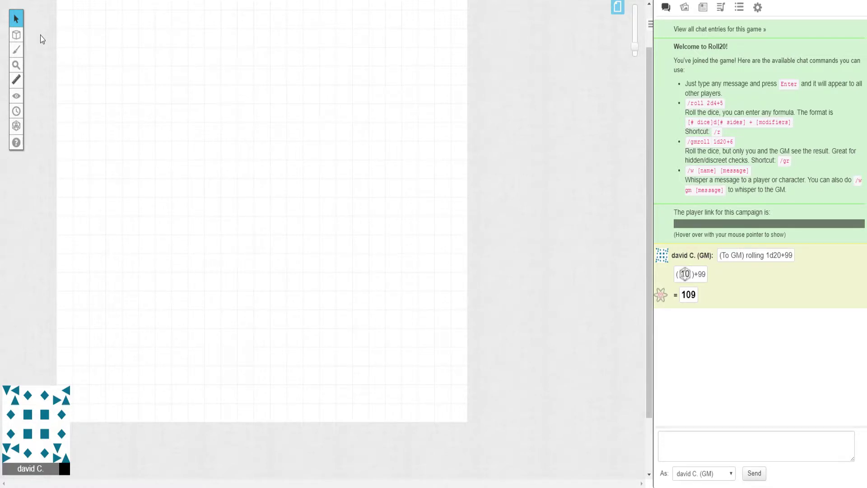
mouse_move(17, 54)
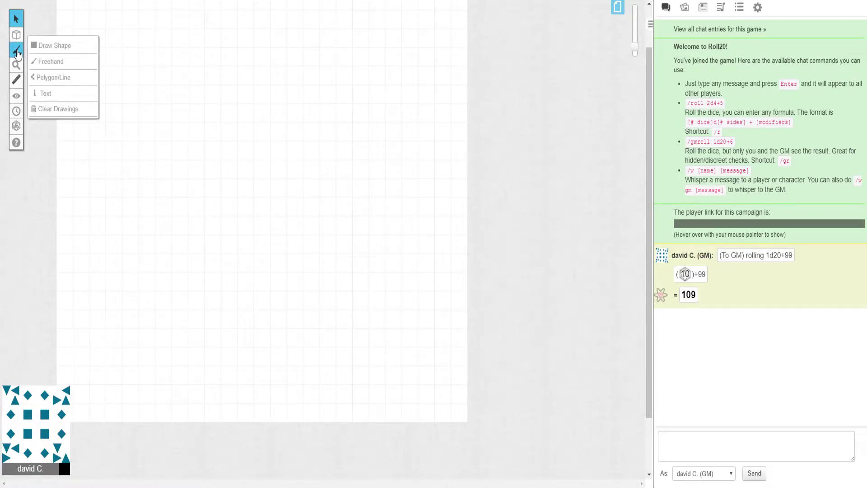
left_click(49, 48)
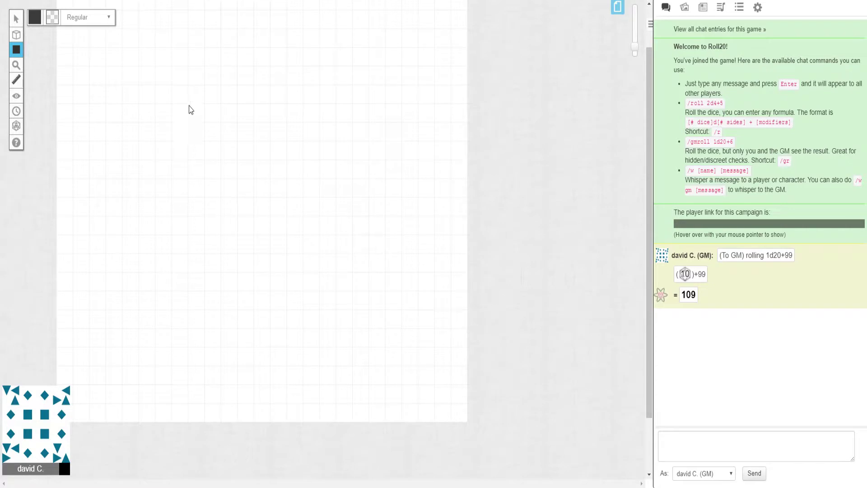
left_click_drag(196, 113, 220, 140)
left_click_drag(270, 107, 304, 144)
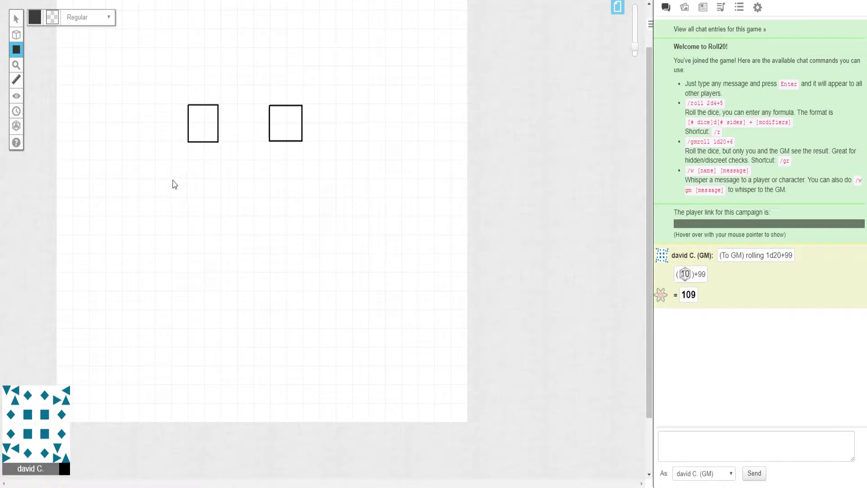
left_click_drag(172, 179, 320, 238)
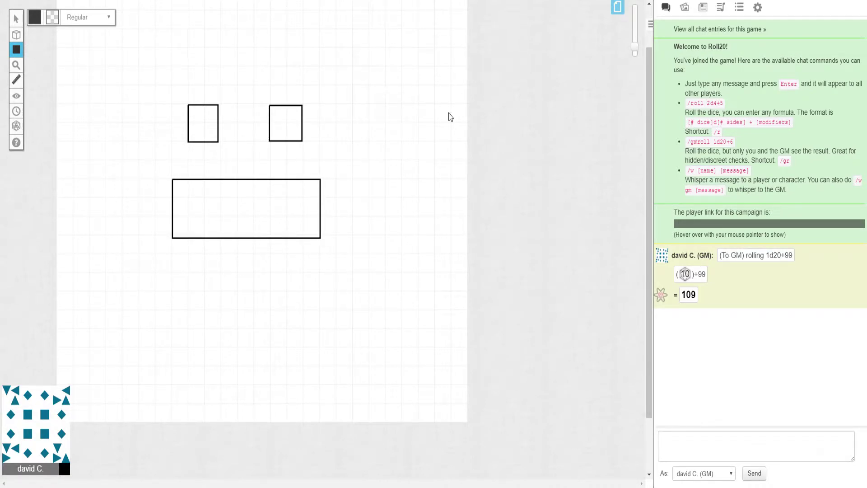
Shorten the wide rectangle by raising its lower edge to the grid line, making it about 3 squares high.
left_click_drag(634, 50, 631, 36)
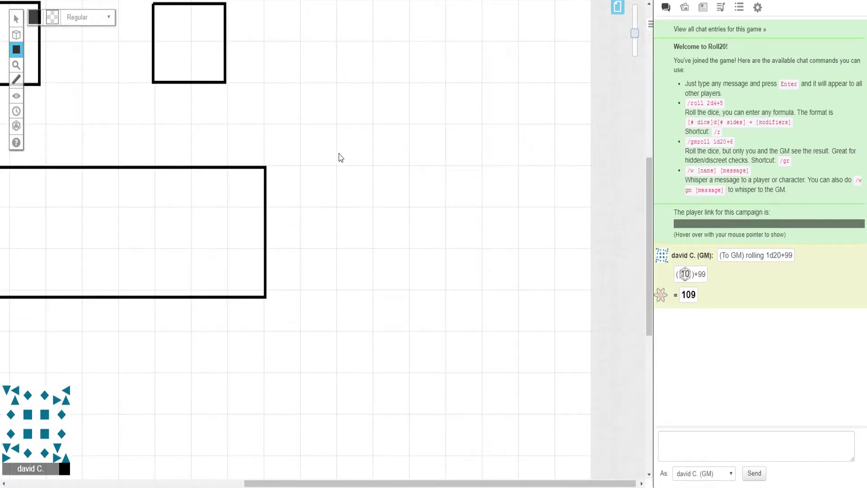
left_click_drag(391, 483, 258, 460)
left_click(16, 18)
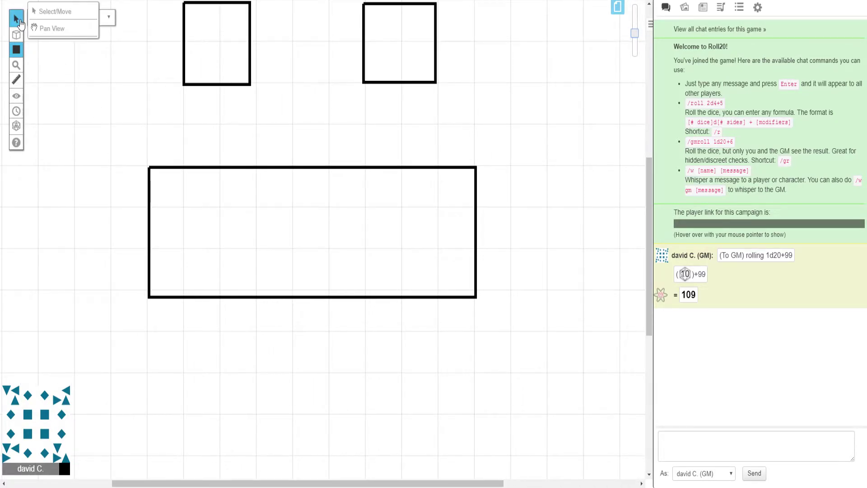
left_click(303, 297)
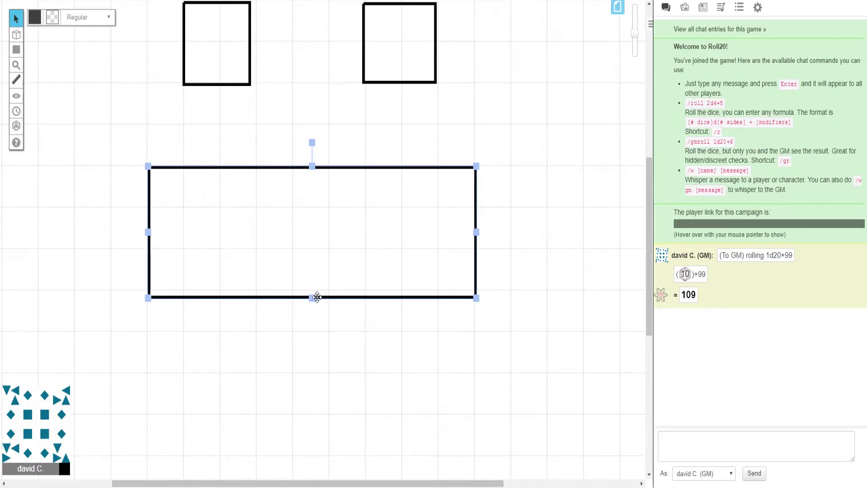
mouse_move(312, 298)
left_mouse_down()
mouse_move(313, 276)
mouse_move(312, 289)
left_mouse_up()
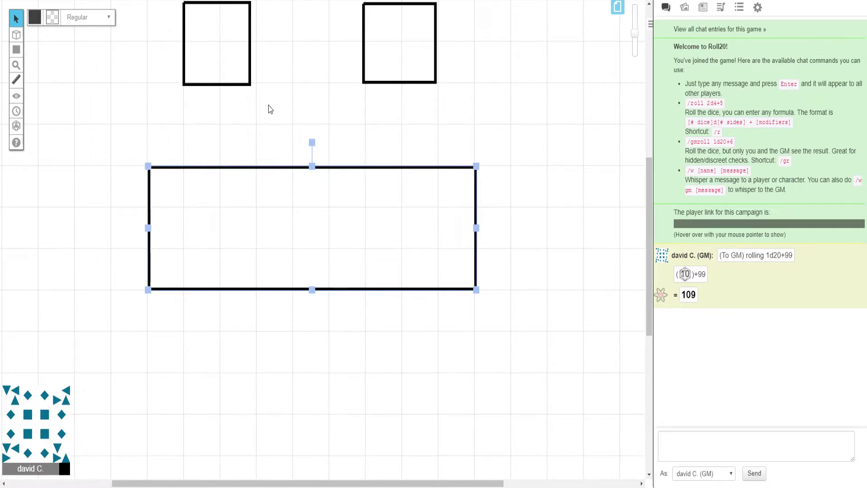
Nudge the wide rectangle sideways by single grid squares in both directions, returning it to its starting position.
key("Right")
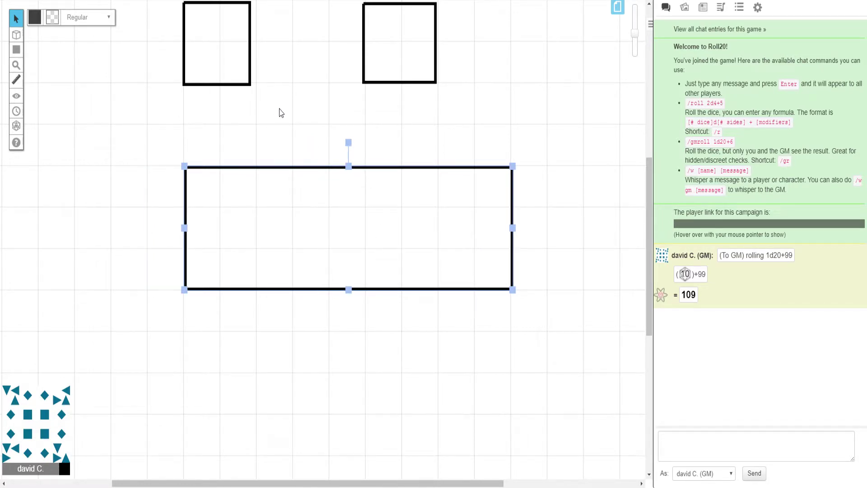
key("Left")
key("Right")
key("Left")
key("Left")
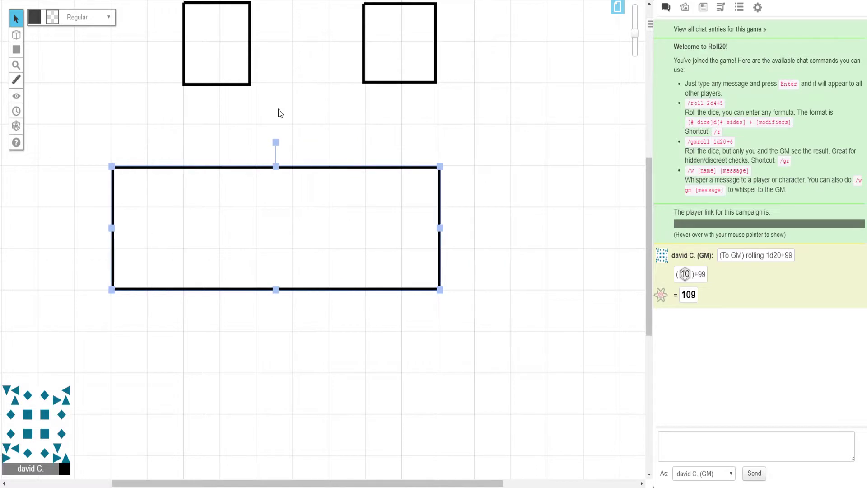
key("Right")
key("Left")
key("Right")
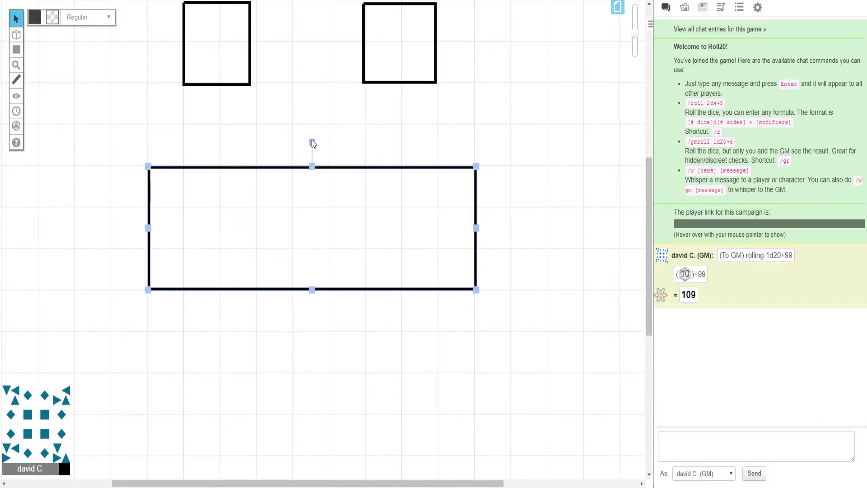
Try rotating the wide rectangle and leave it practically level, shifting it one grid square right and back.
left_click_drag(312, 140, 311, 179)
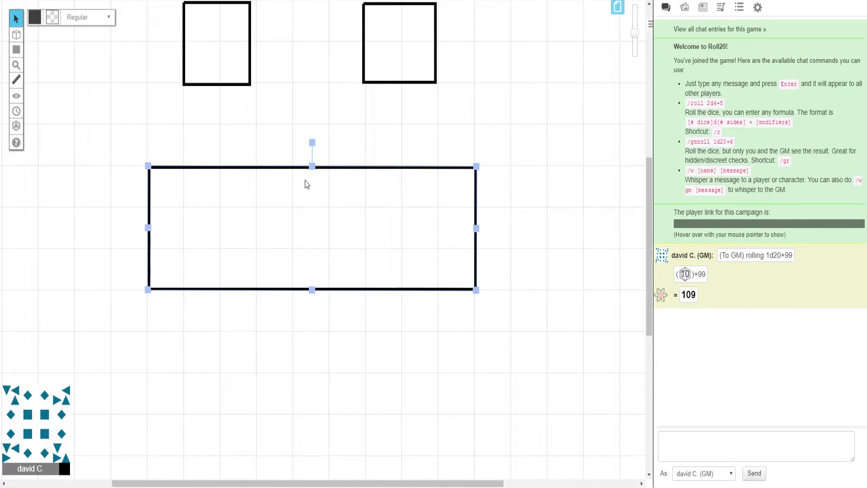
key("Right")
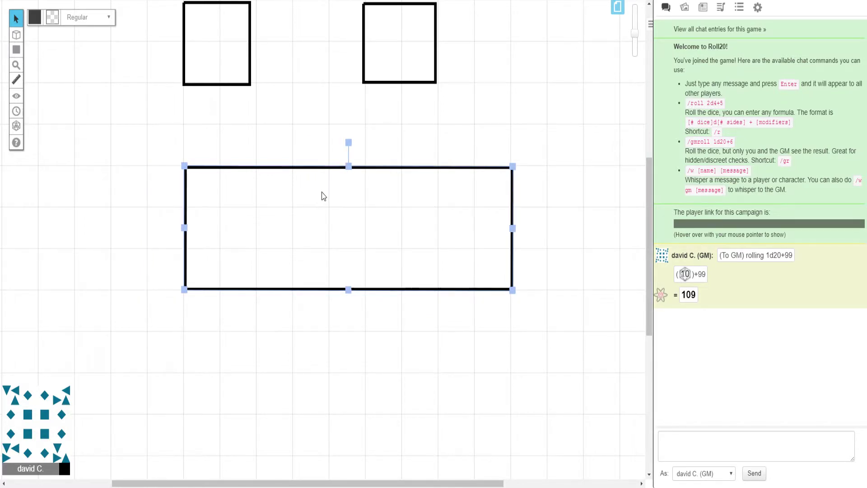
key("Left")
key("Right")
key("Left")
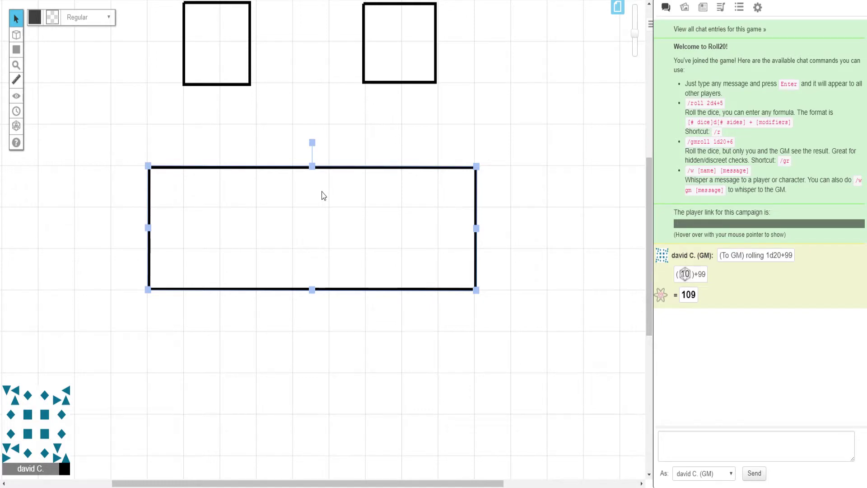
Widen the upper-left square by moving its right edge to the grid line, making it about 2 squares wide.
scroll(325, 190, "up", 1)
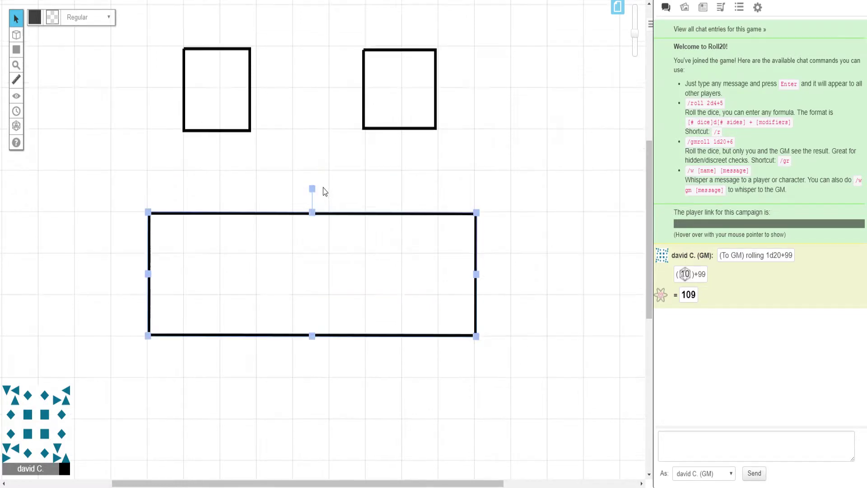
left_click(241, 97)
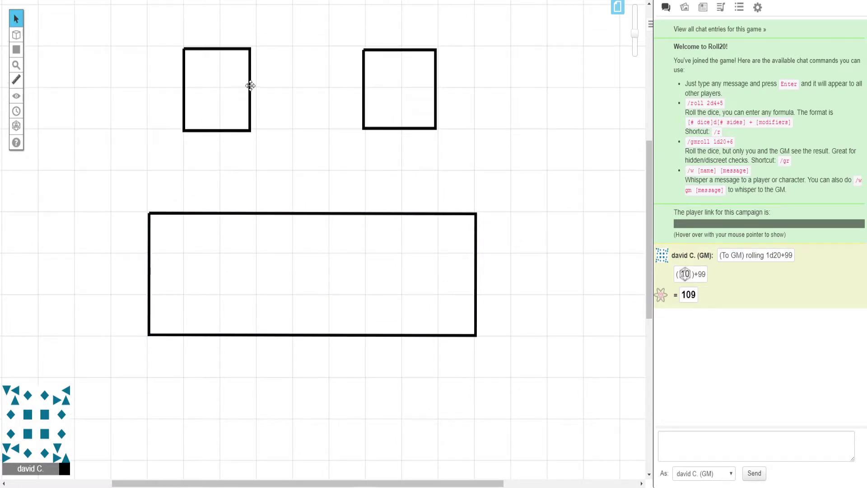
left_click(250, 86)
left_click_drag(251, 88, 255, 97)
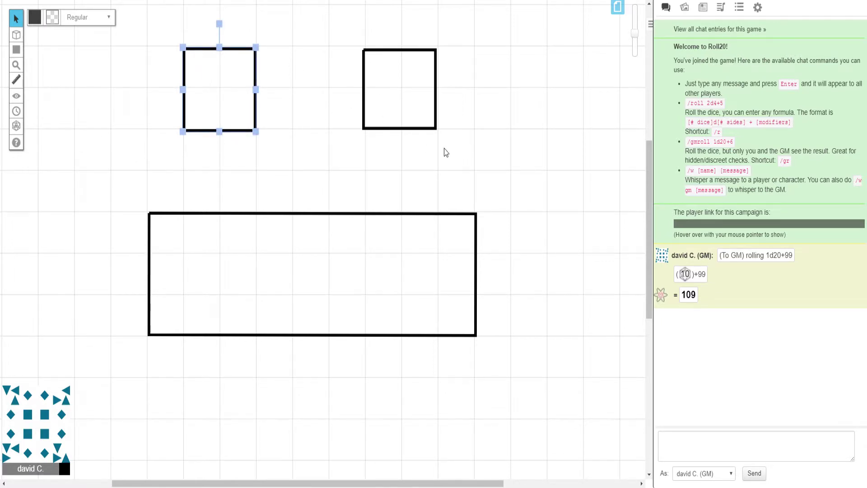
Align the upper-right square with the grid by raising its upper edge and moving both side edges slightly right.
left_click(400, 55)
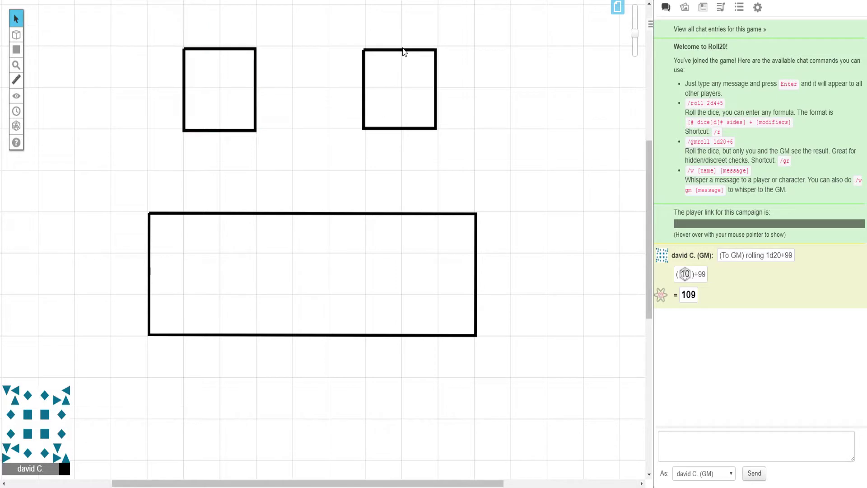
left_click(399, 49)
left_click_drag(400, 46, 398, 45)
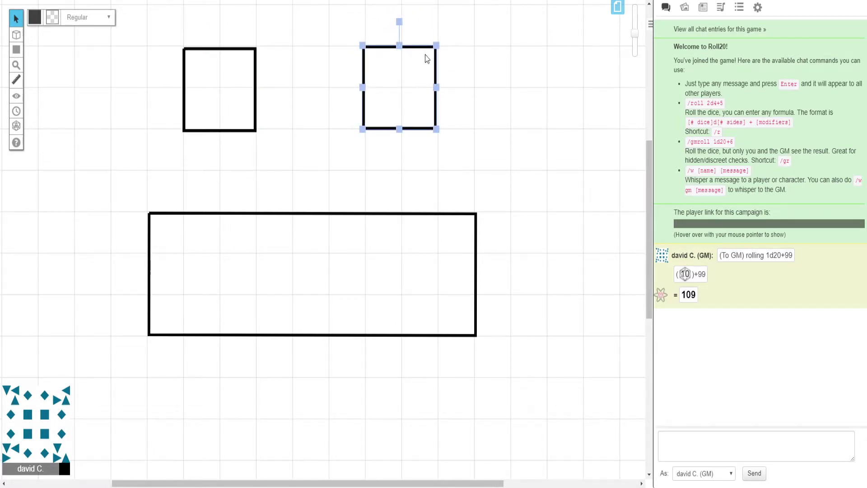
left_click_drag(436, 85, 439, 86)
left_click_drag(362, 87, 366, 84)
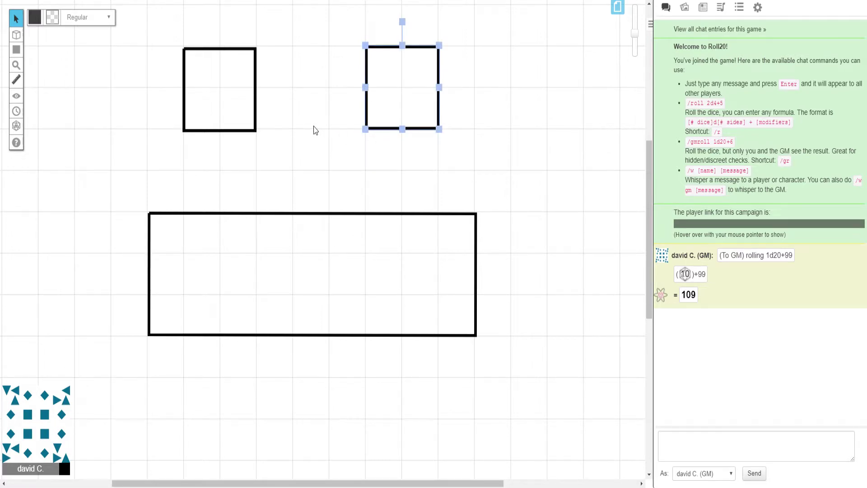
Change the upper-right square's outline to dark red #980000 and set it back to black.
mouse_move(16, 35)
left_click(41, 21)
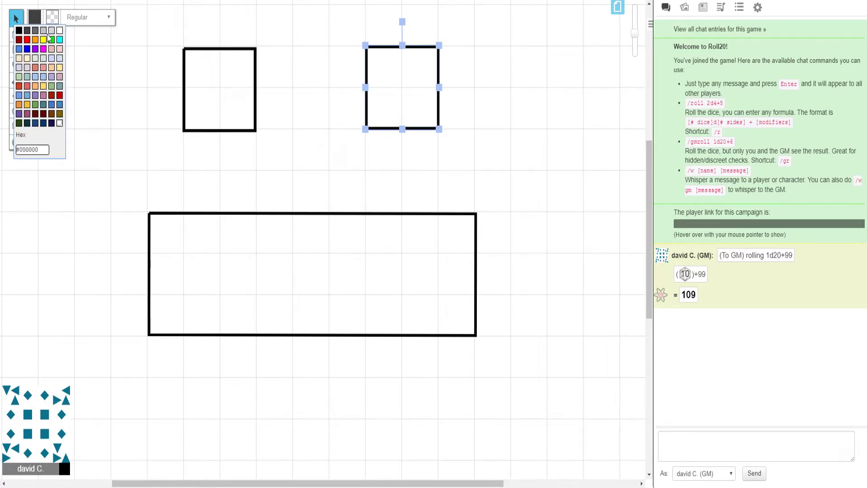
left_click(19, 40)
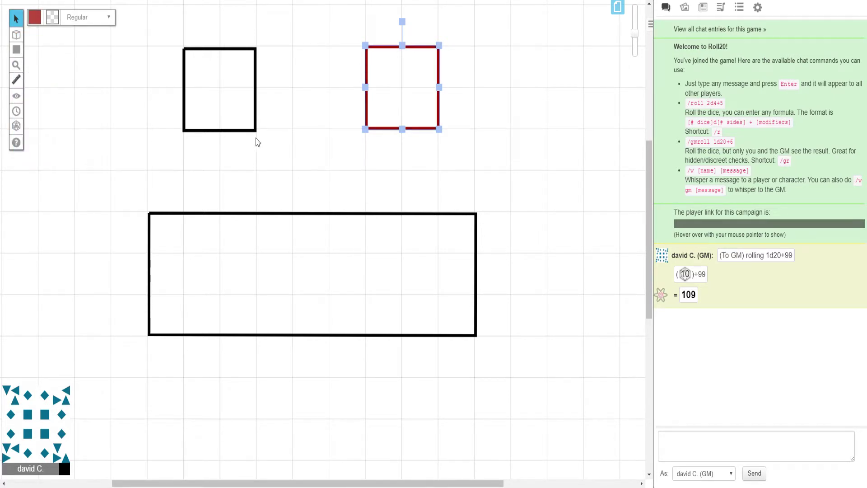
left_click(31, 25)
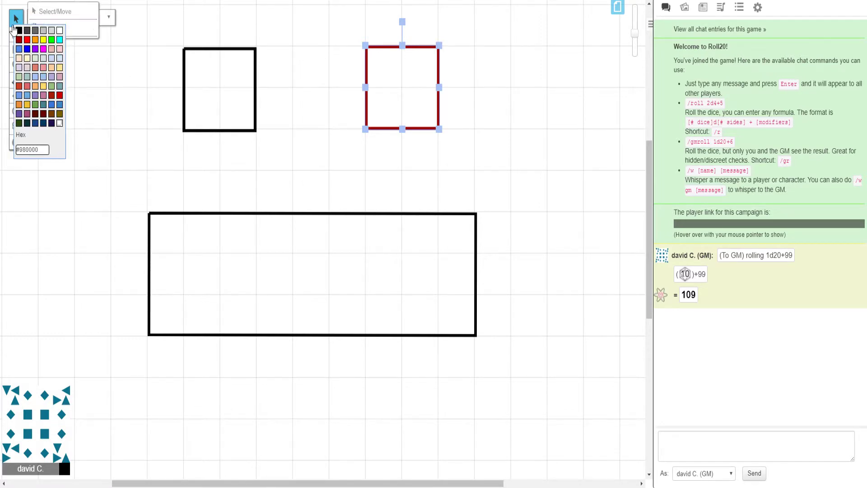
left_click(18, 30)
Draw a dark red rectangle of about 1 by 1 grid square at the upper-left square's lower-right corner.
mouse_move(20, 52)
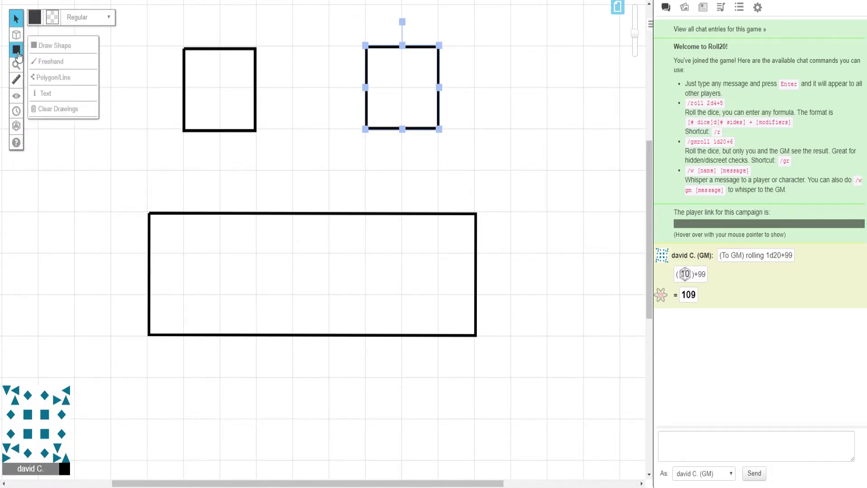
left_click(42, 45)
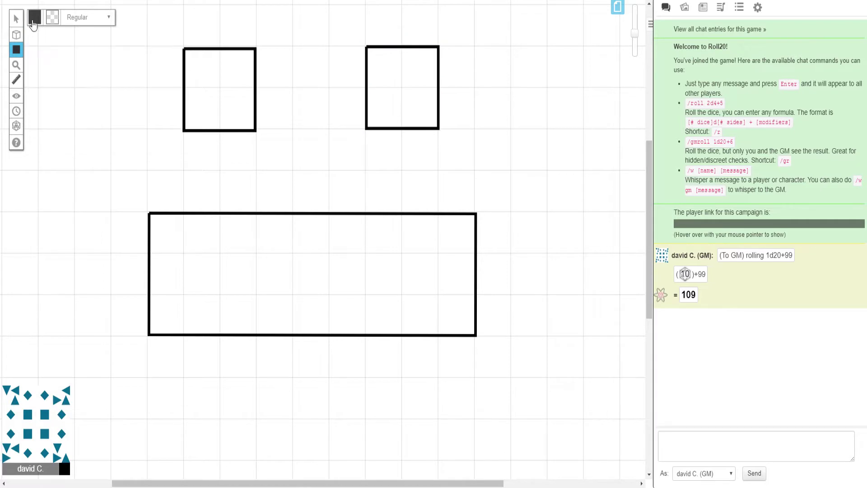
left_click(35, 18)
left_click(20, 40)
left_click_drag(256, 132, 291, 172)
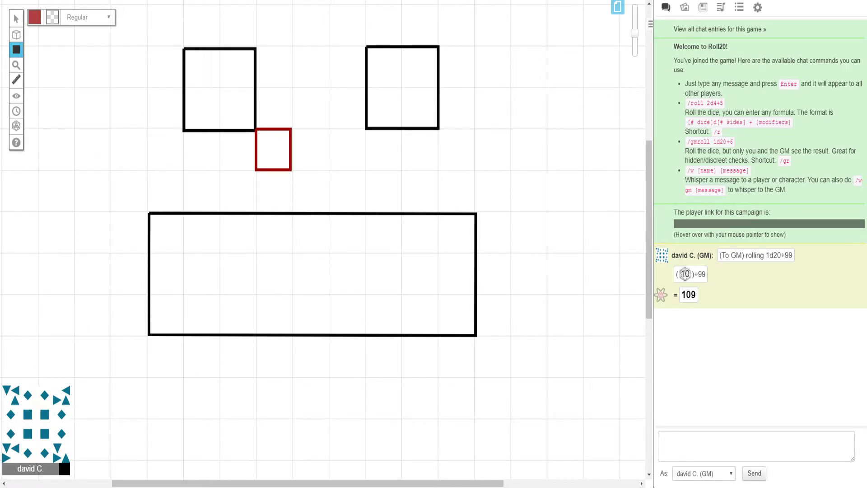
Try light blue #9fc5e8 as the small square's outline colour and settle on orange.
left_click(16, 18)
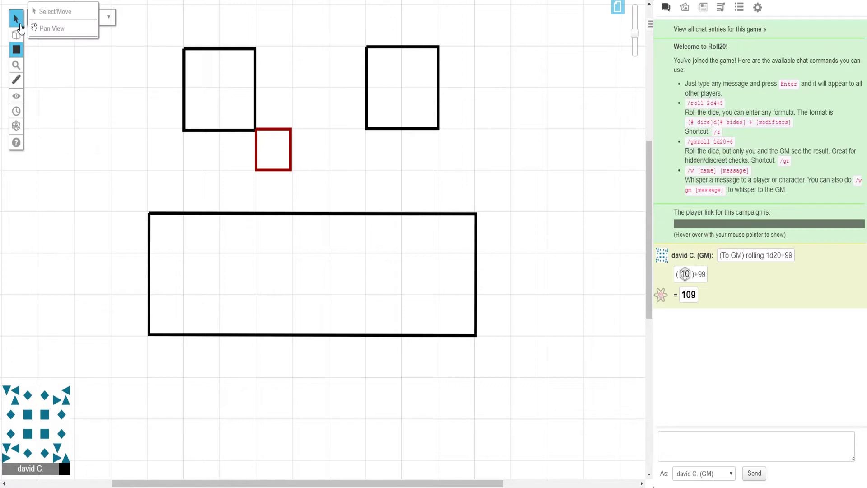
left_click(290, 161)
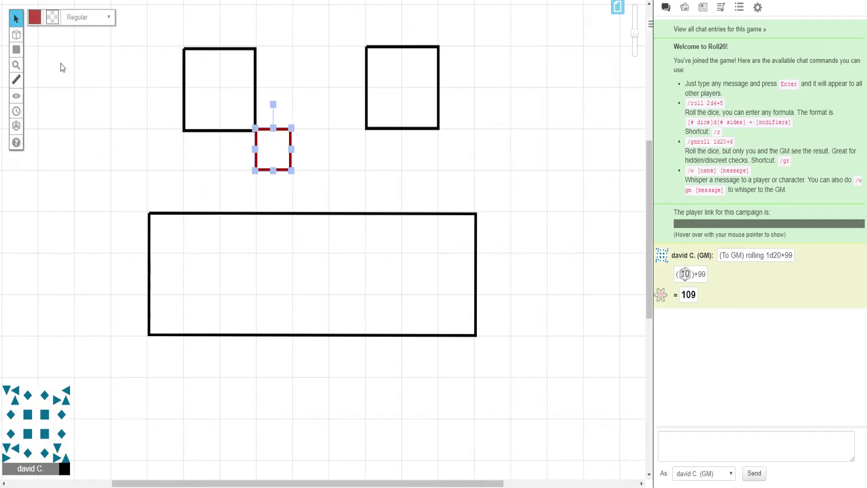
left_click(38, 22)
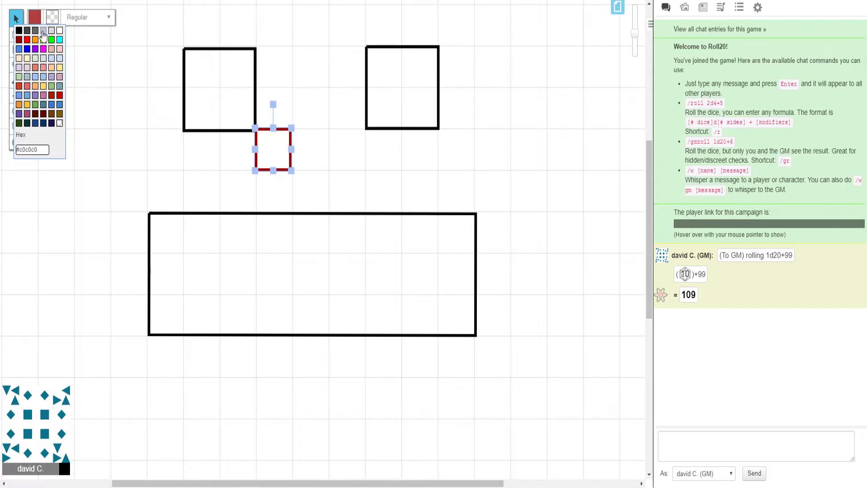
left_click(43, 76)
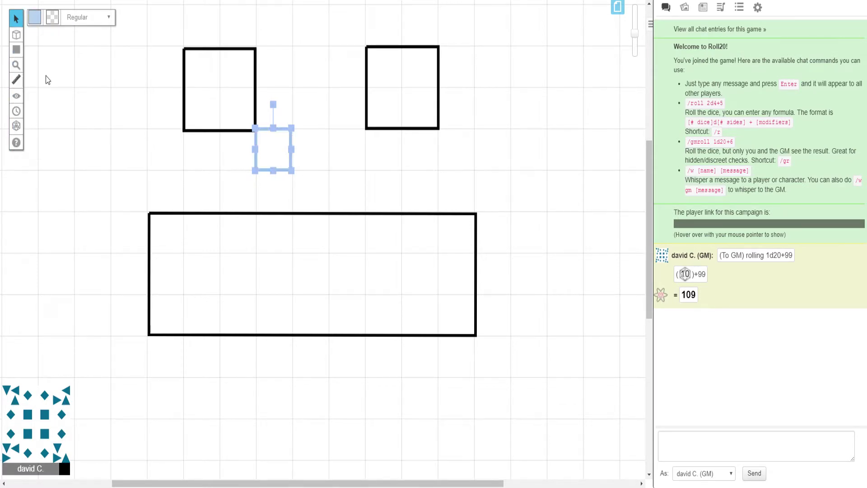
left_click(35, 20)
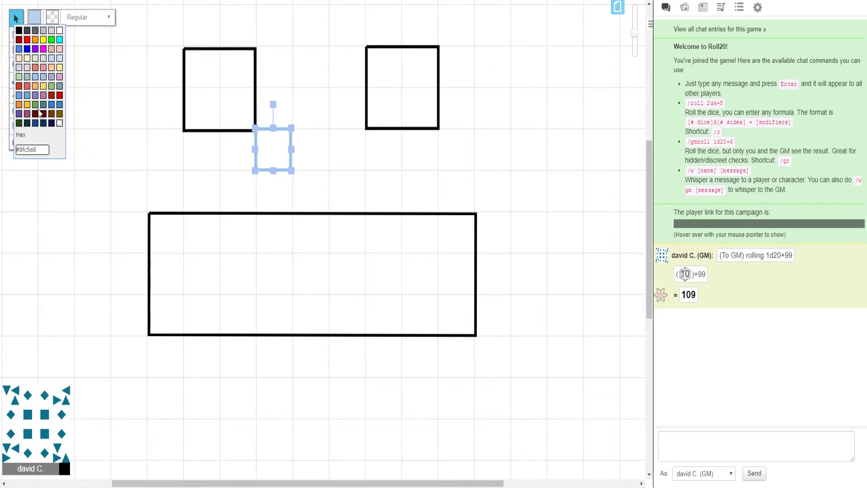
left_click(35, 40)
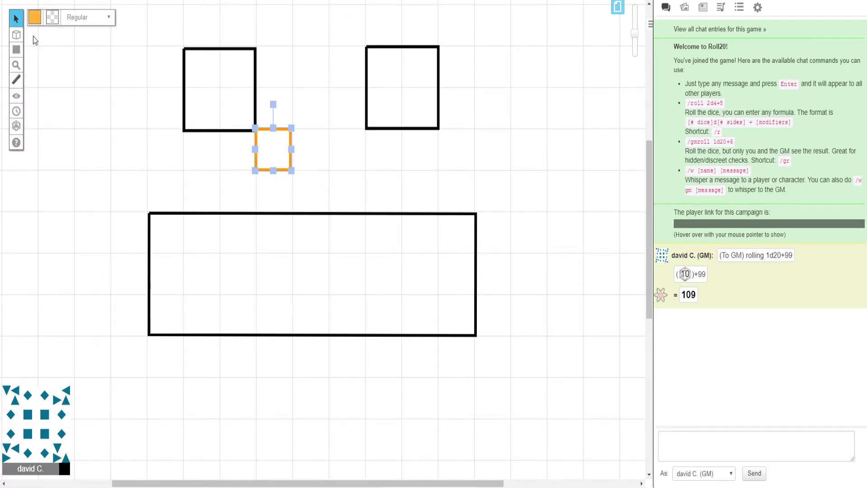
Try magenta #ff00ff as the small square's fill colour and settle on orange to match its outline.
left_click(52, 19)
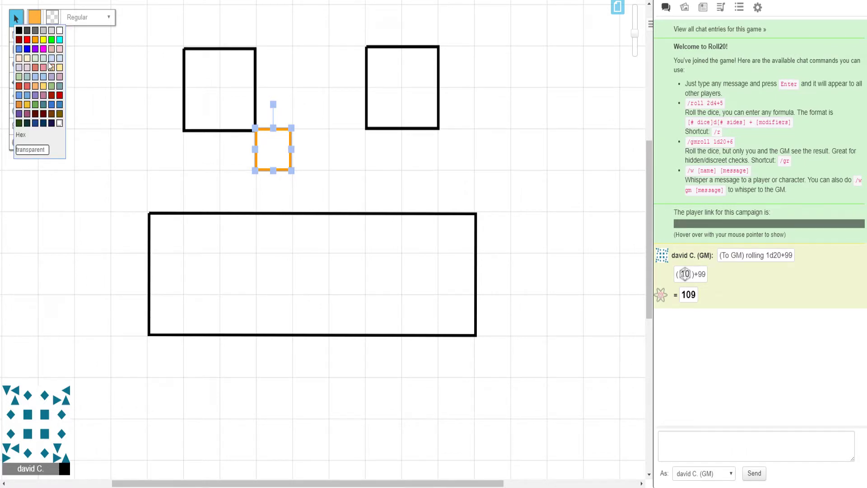
left_click(43, 48)
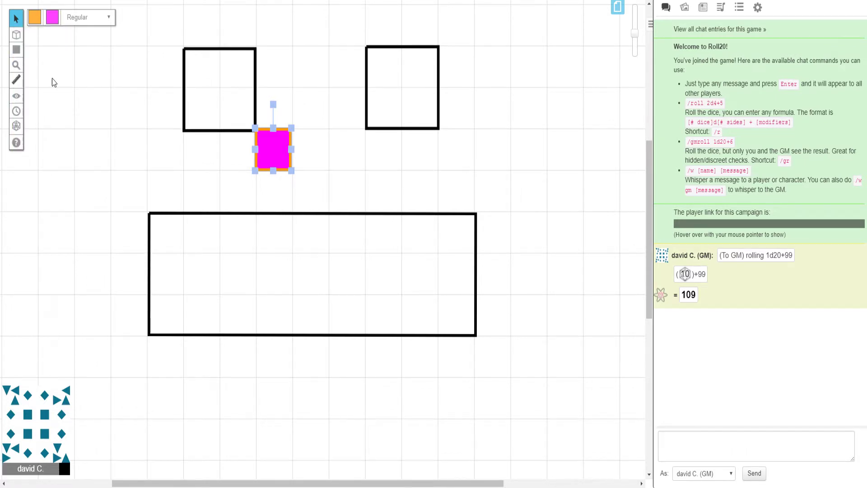
left_click(35, 17)
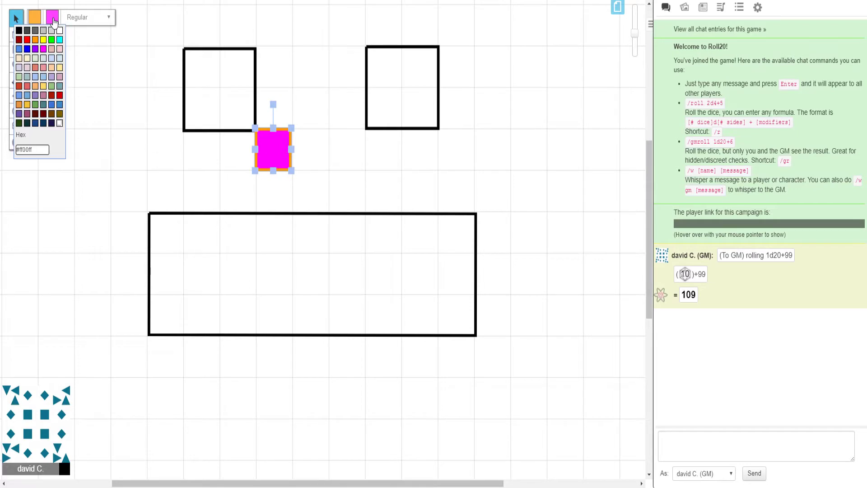
left_click(36, 40)
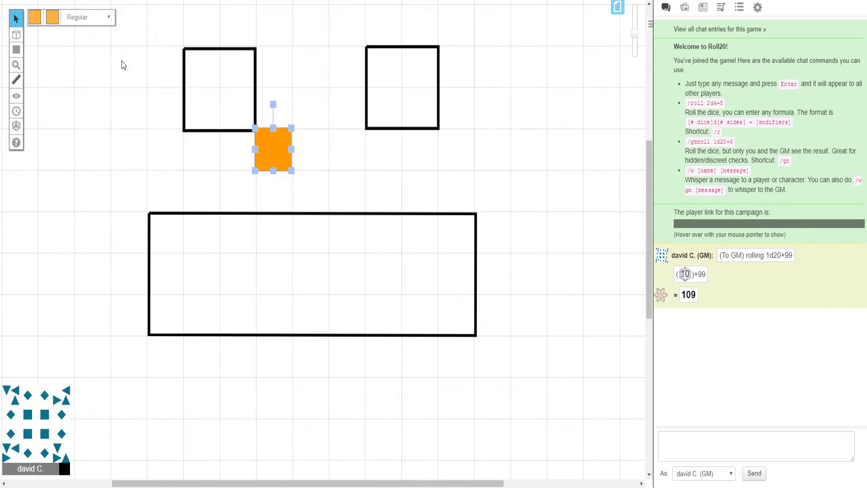
Move the small orange square to the GM Layer.
left_click(237, 166)
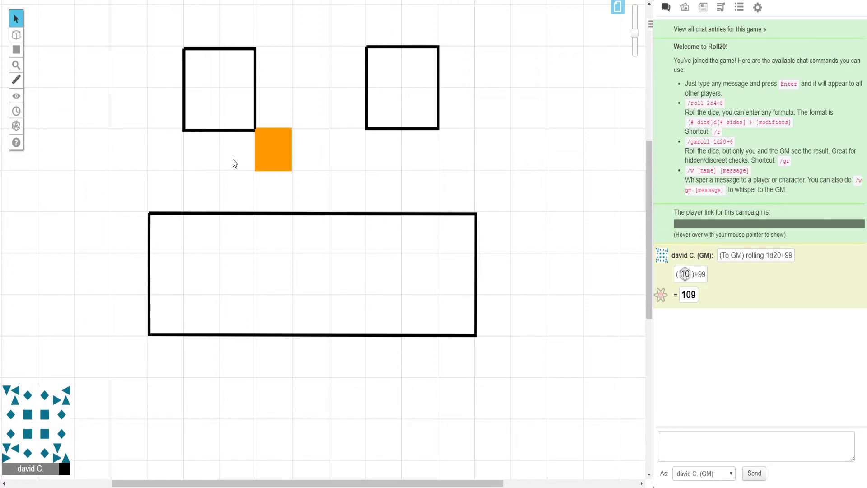
left_click(272, 154)
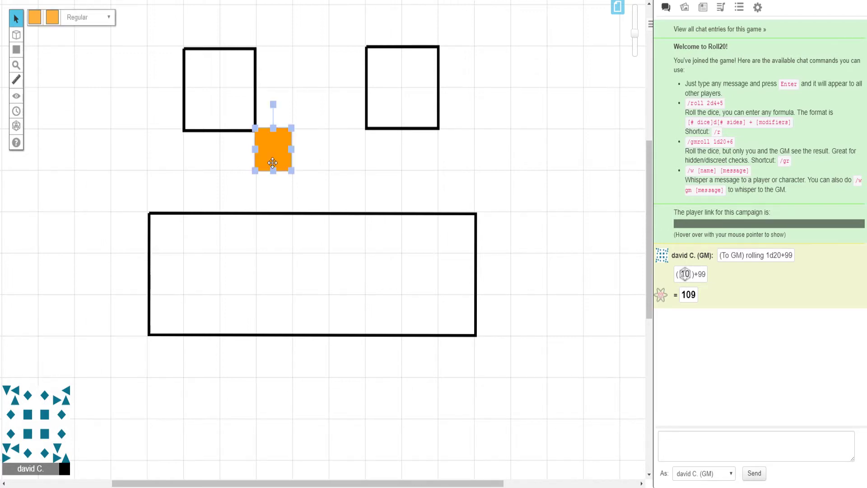
right_click(268, 153)
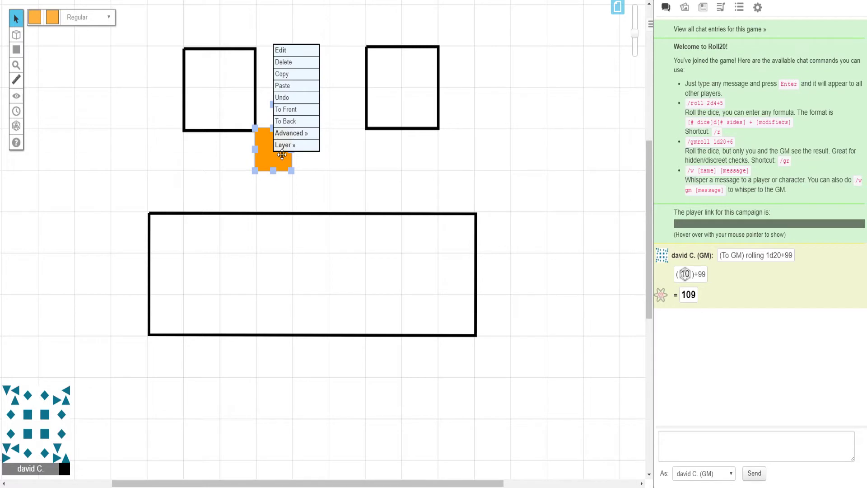
mouse_move(289, 149)
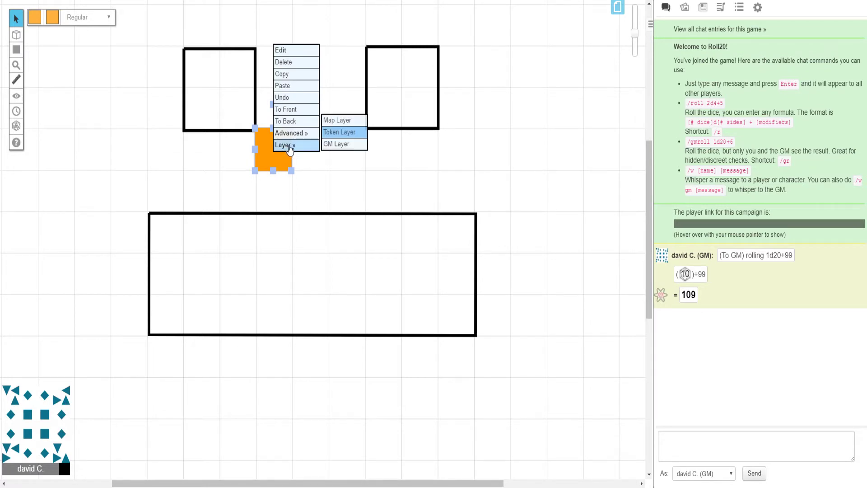
left_click(328, 146)
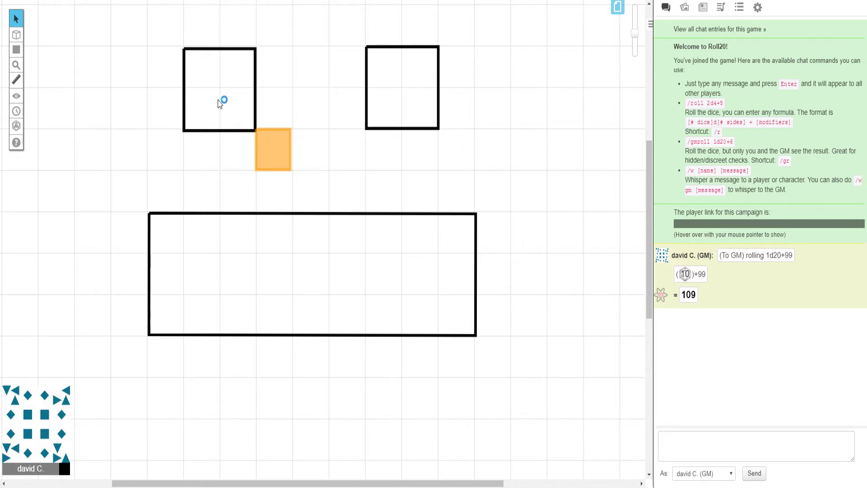
Move the two upper black-outlined squares to the Map Layer, one after the other.
left_click(254, 96)
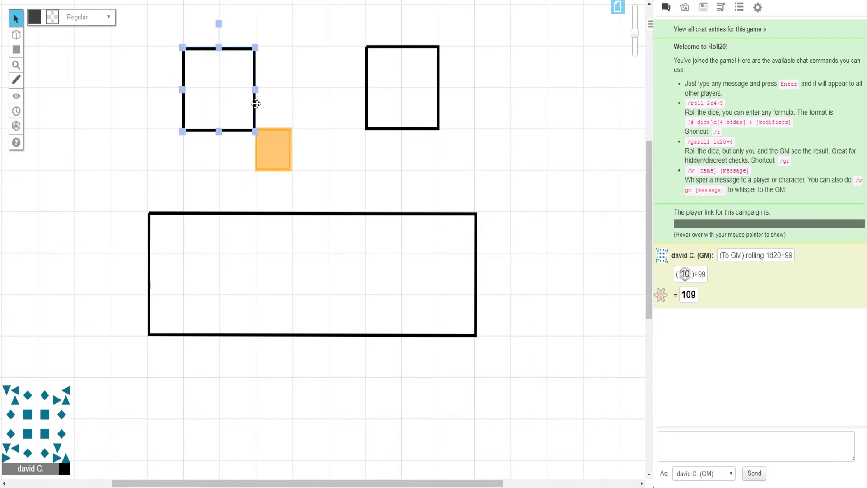
right_click(256, 104)
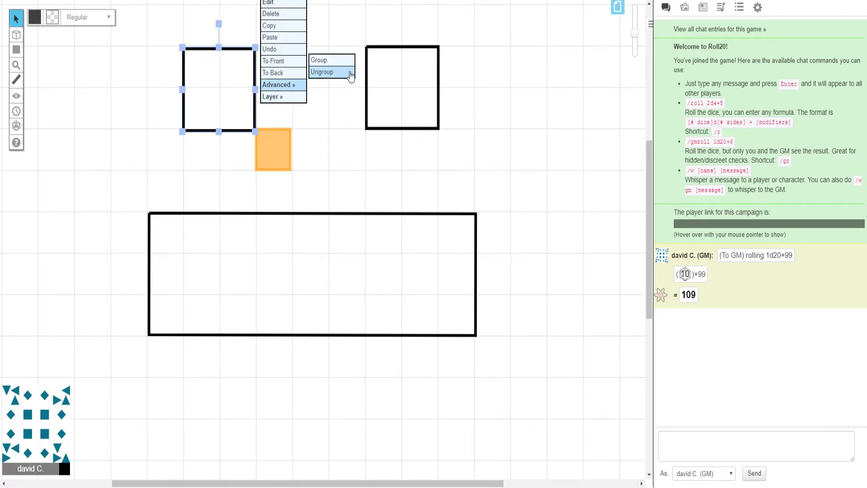
mouse_move(296, 98)
left_click(326, 72)
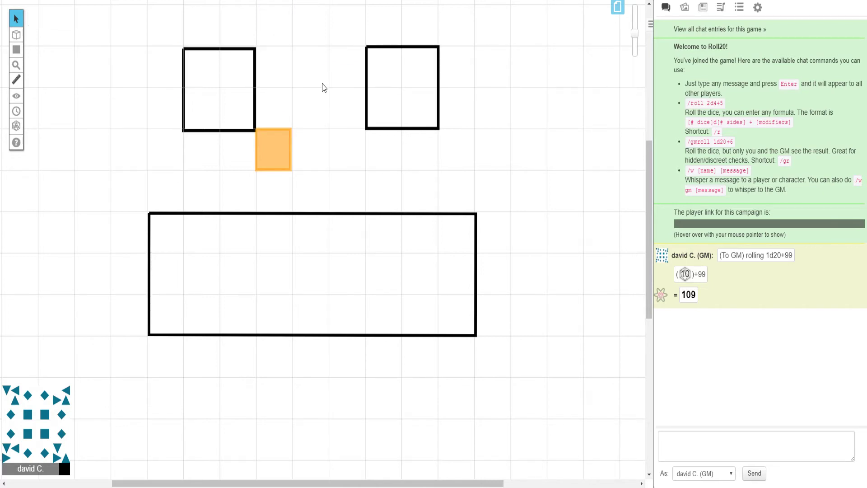
left_click(365, 104)
right_click(366, 104)
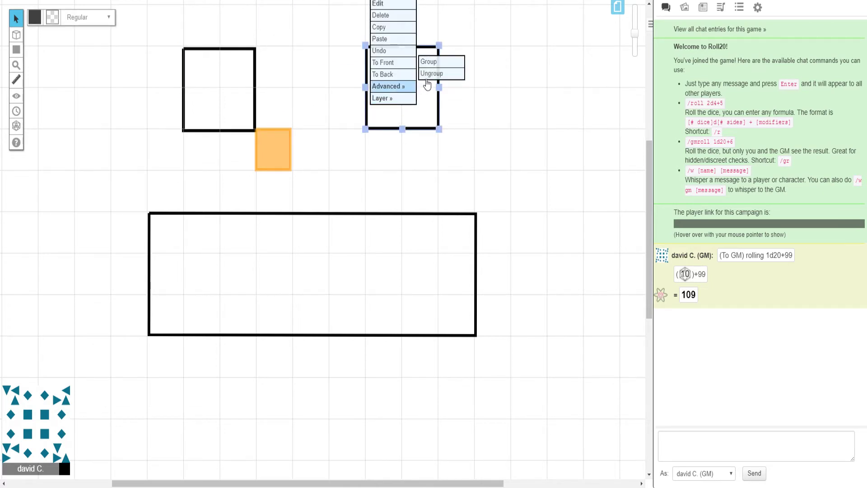
mouse_move(401, 103)
left_click(433, 77)
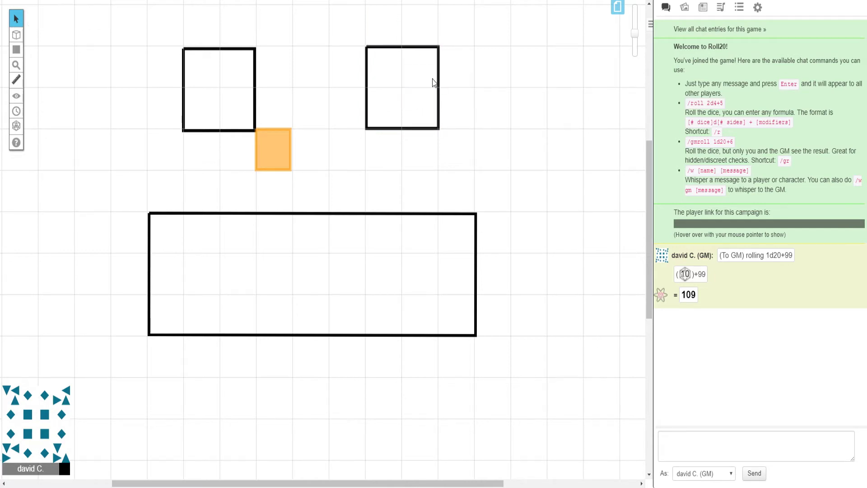
Move the large black-outlined rectangle below the squares to the Map Layer.
left_click(344, 213)
right_click(344, 213)
mouse_move(391, 207)
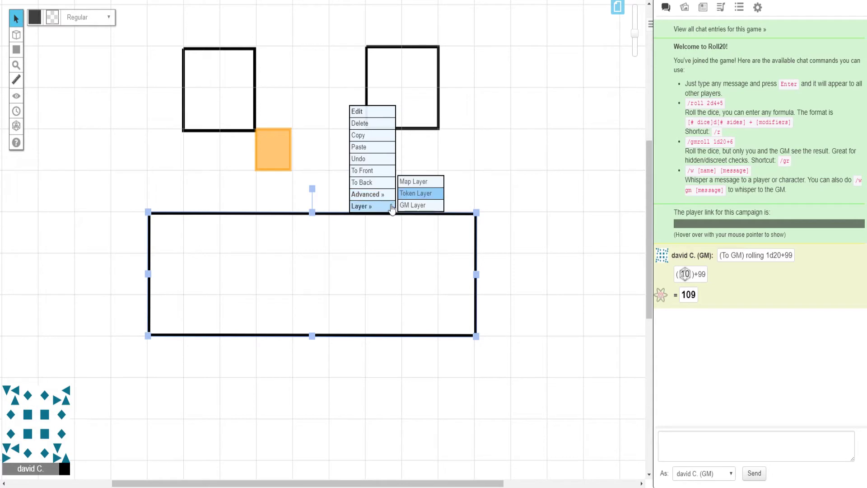
left_click(416, 194)
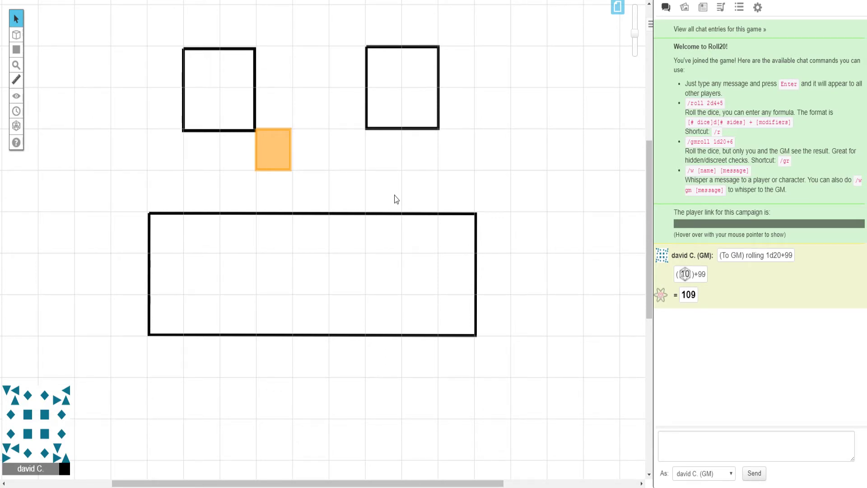
Draw a light green outlined square of about 1 by 1 grid square between the orange square's lower-right corner and the large rectangle.
mouse_move(16, 35)
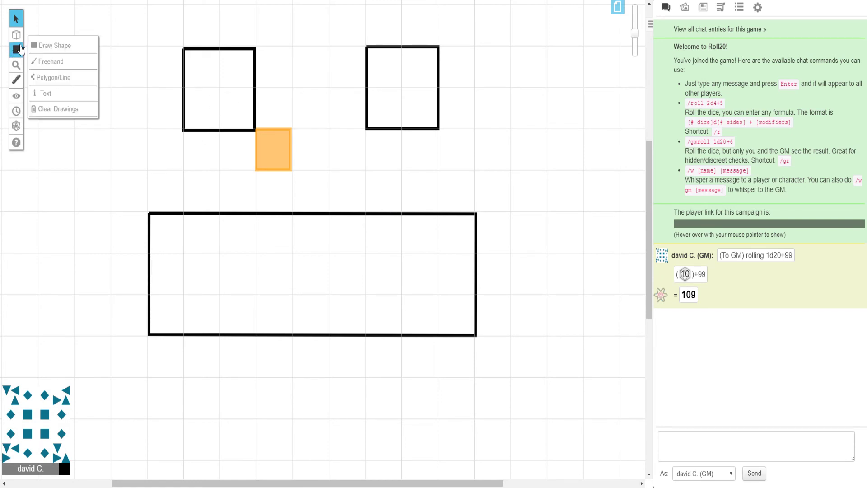
left_click(43, 46)
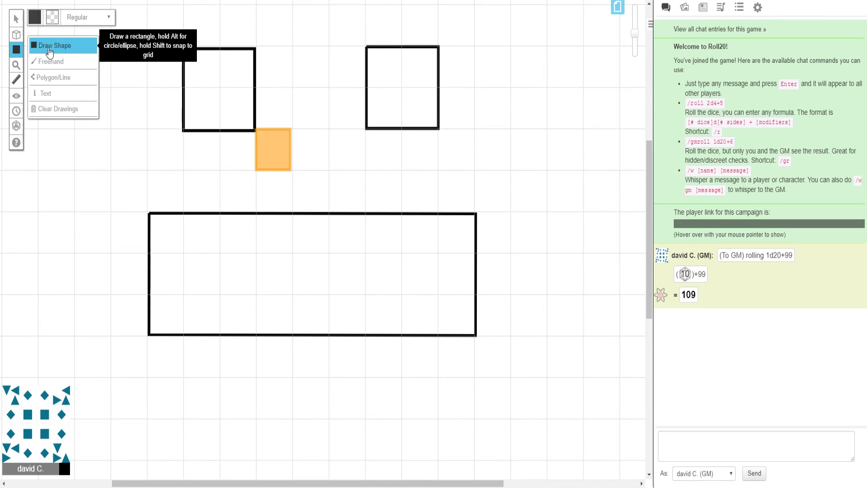
left_click(38, 23)
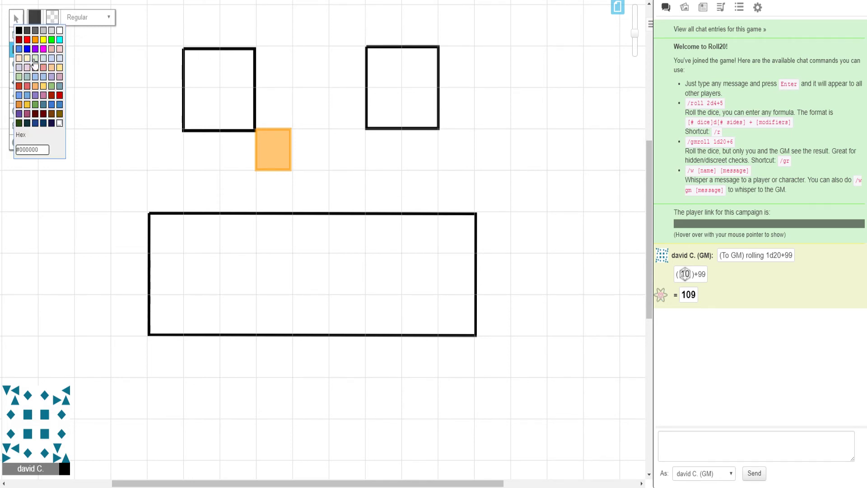
left_click(35, 59)
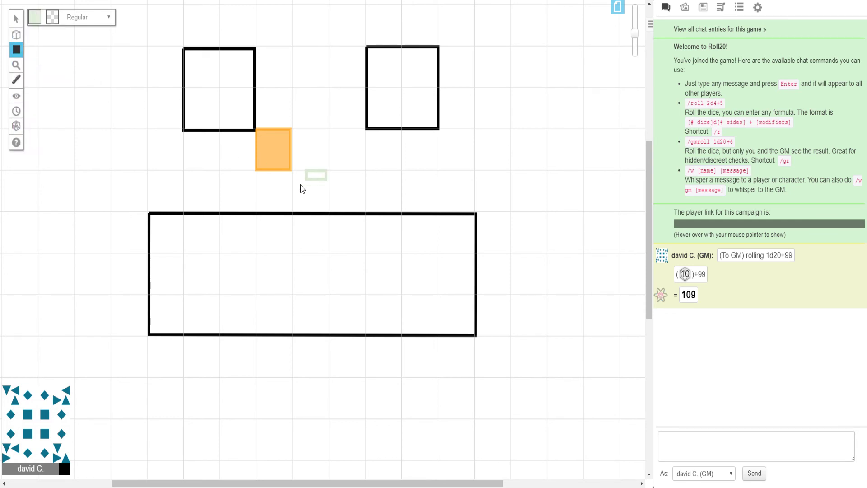
left_click_drag(301, 185, 291, 211)
Try white as the shape tool's fill colour and settle on blue.
left_click(34, 17)
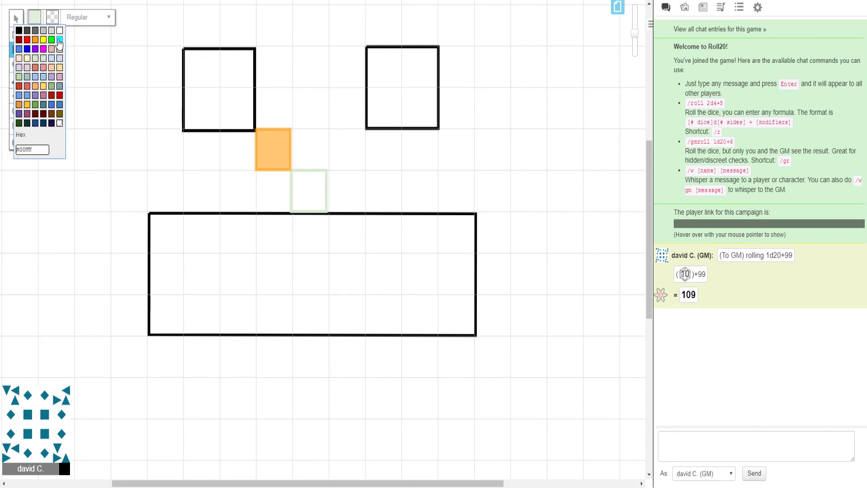
left_click(59, 30)
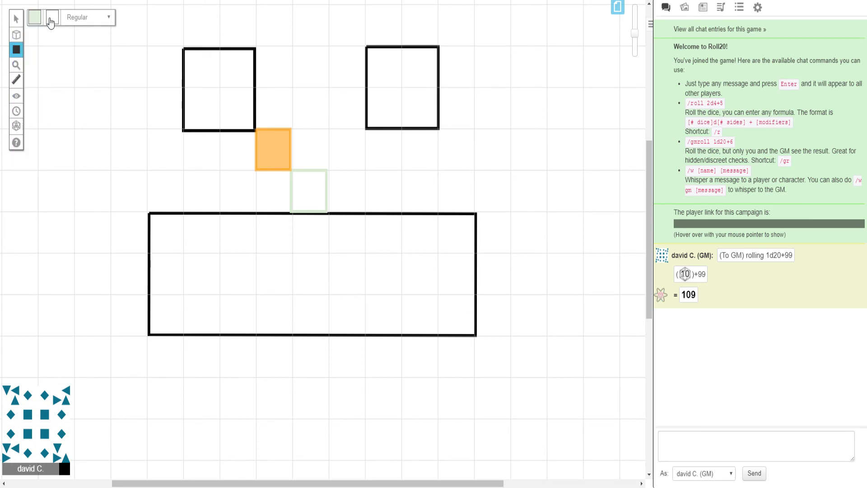
left_click(51, 22)
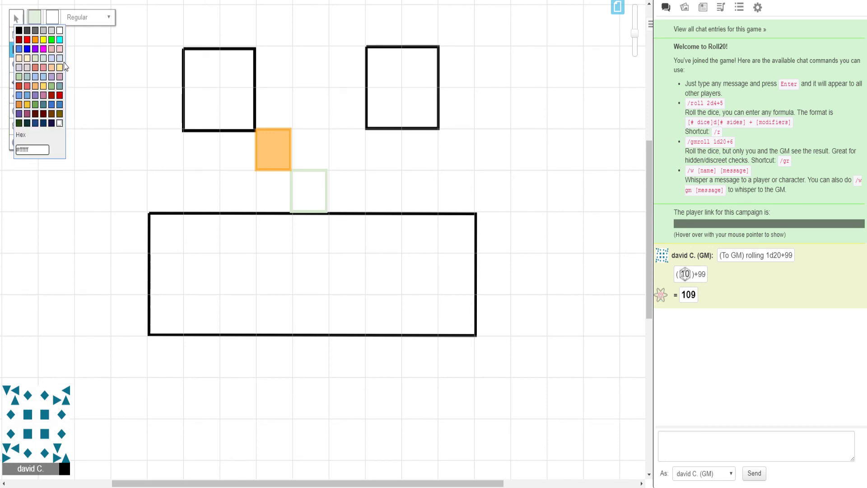
left_click(51, 105)
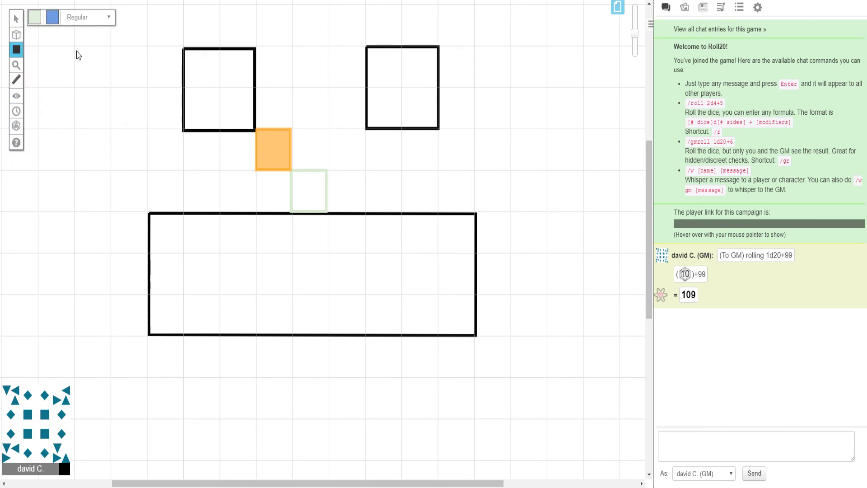
Select the light green outlined square and fill it with blue.
left_click(17, 18)
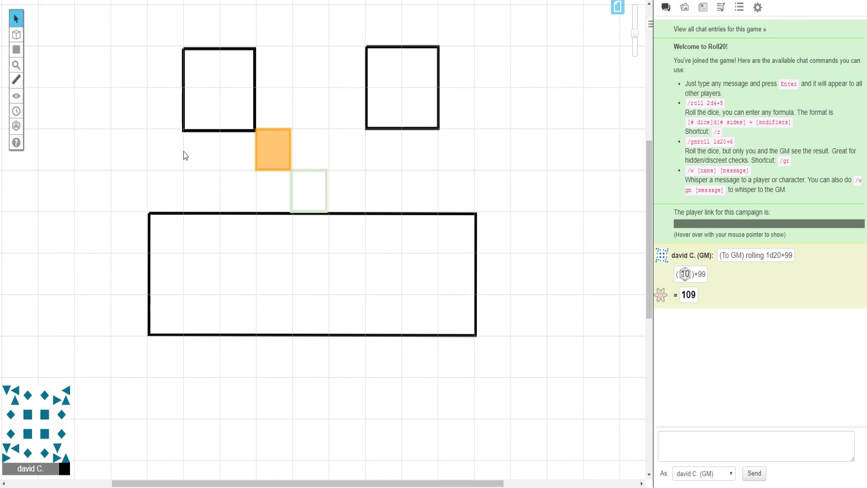
left_click(306, 171)
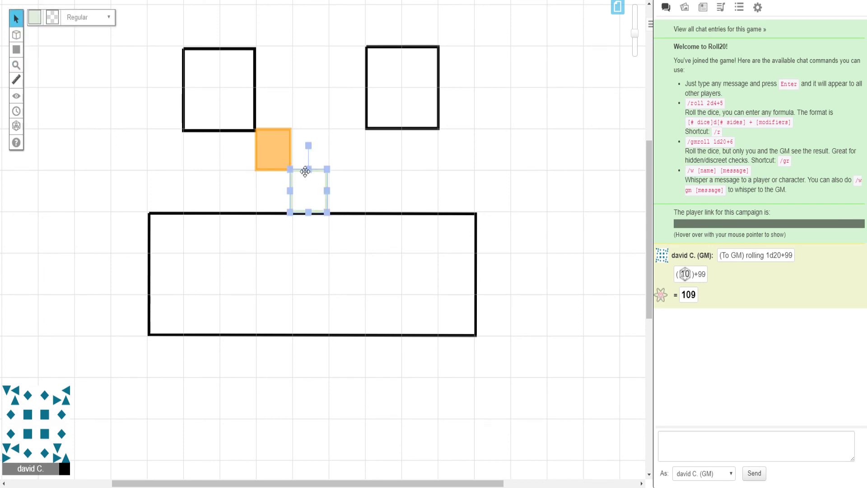
left_click(52, 17)
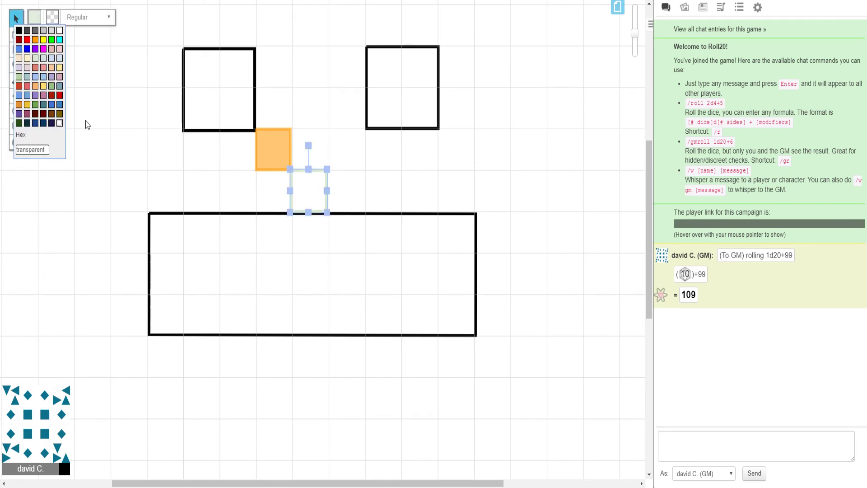
left_click(51, 105)
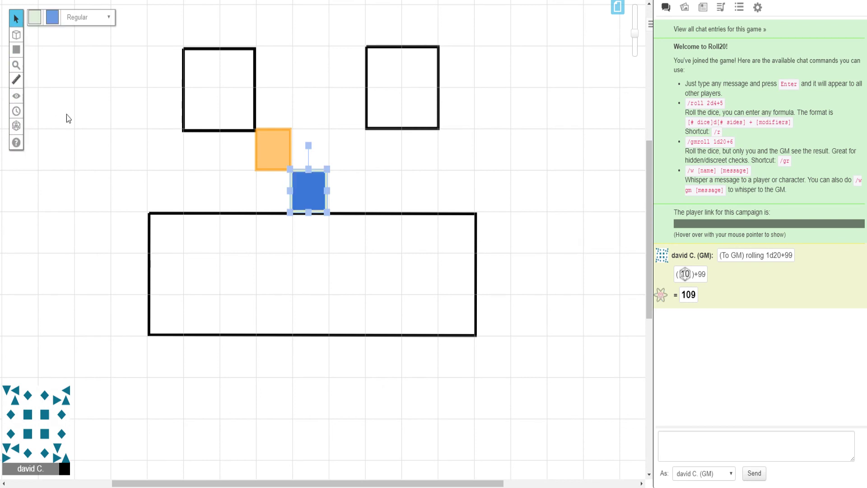
Move the blue square around its neighbouring cells one grid square at a time and return it to its starting cell.
left_click(338, 198)
left_click(311, 204)
key("Up")
key("Right")
key("Down")
key("Left")
key("Up")
key("Right")
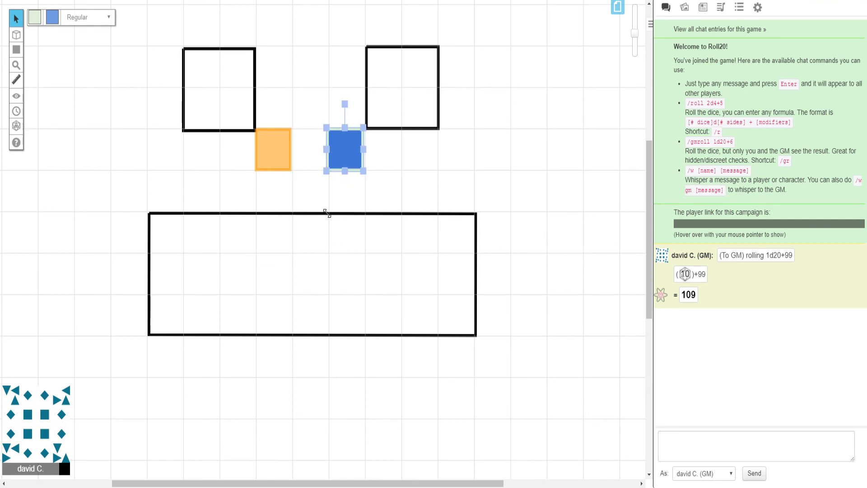
key("Left")
key("Down")
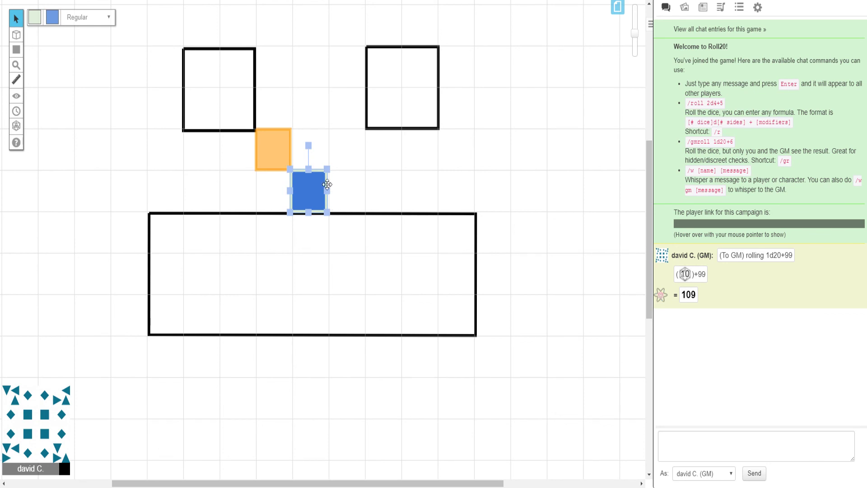
Enlarge the blue square to about 2 by 2 grid squares and shrink it back to 1 by 1.
left_click_drag(327, 170, 364, 125)
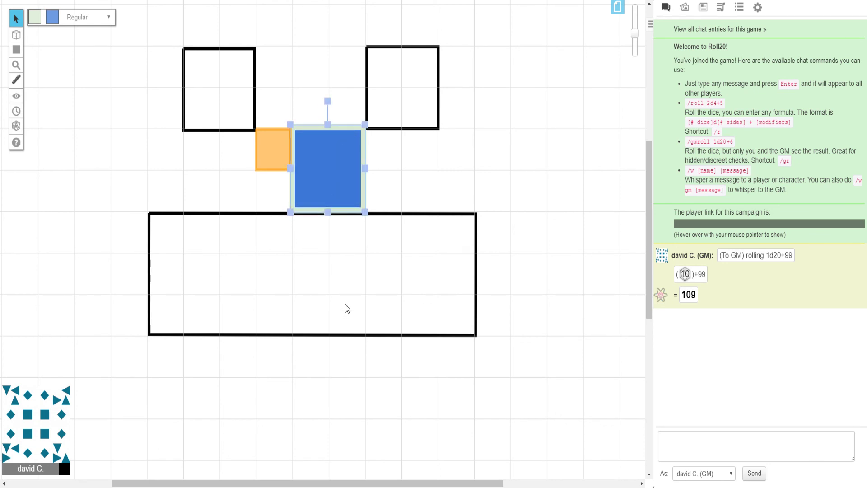
left_click_drag(364, 124, 329, 170)
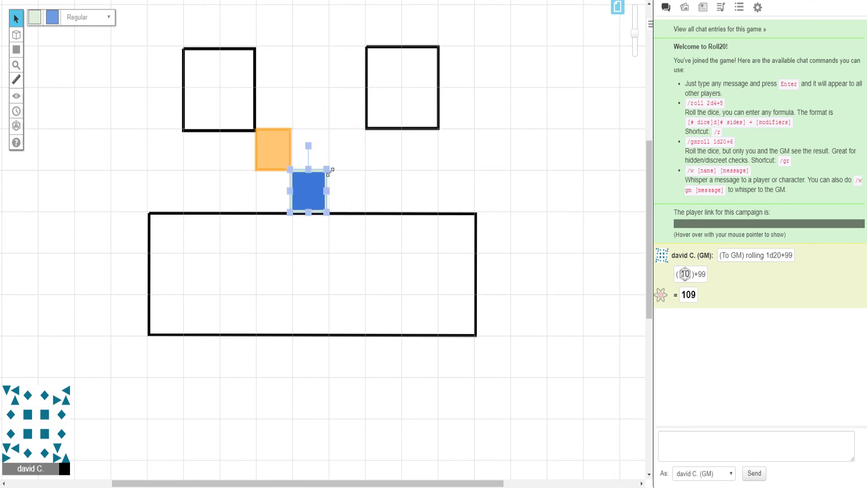